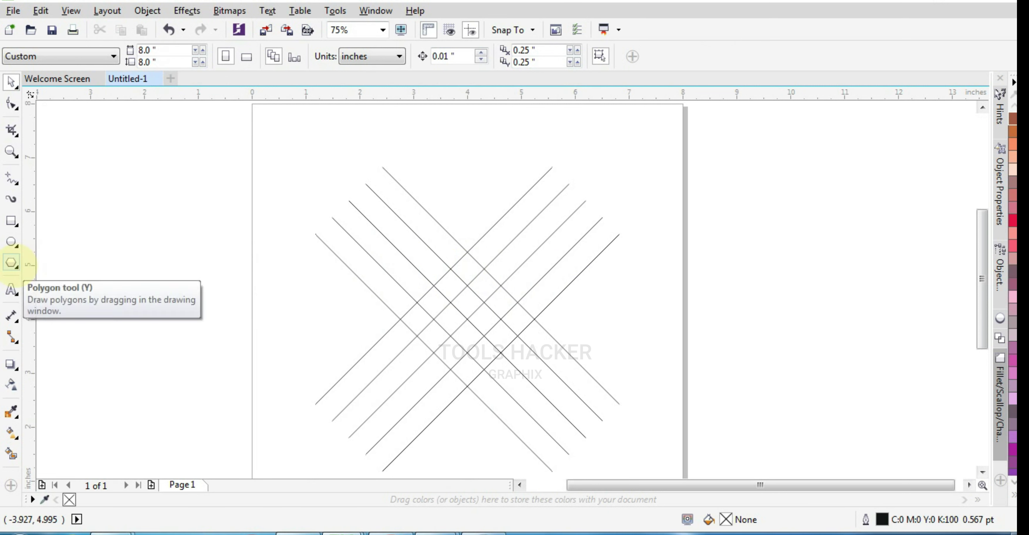
- Draw a polygon about 0.85 inches wide beside the crossed diagonal lines and set its number of sides to 6
{"action": "left_click", "coordinate": [11, 262]}
{"action": "scroll", "coordinate": [498, 312], "scroll_direction": "up", "scroll_amount": 3}
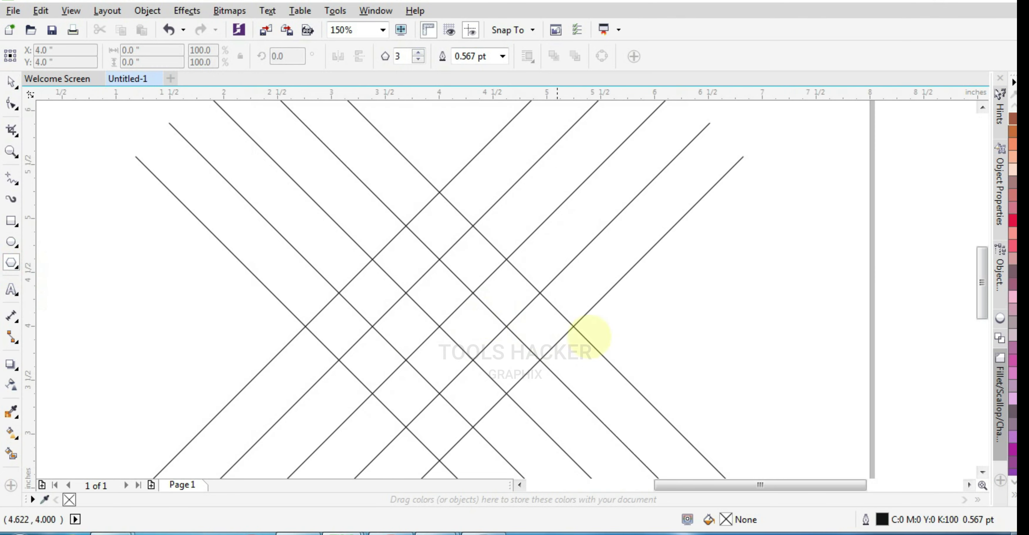
{"action": "left_click_drag", "start_coordinate": [689, 312], "coordinate": [751, 387]}
{"action": "key", "text": "Delete"}
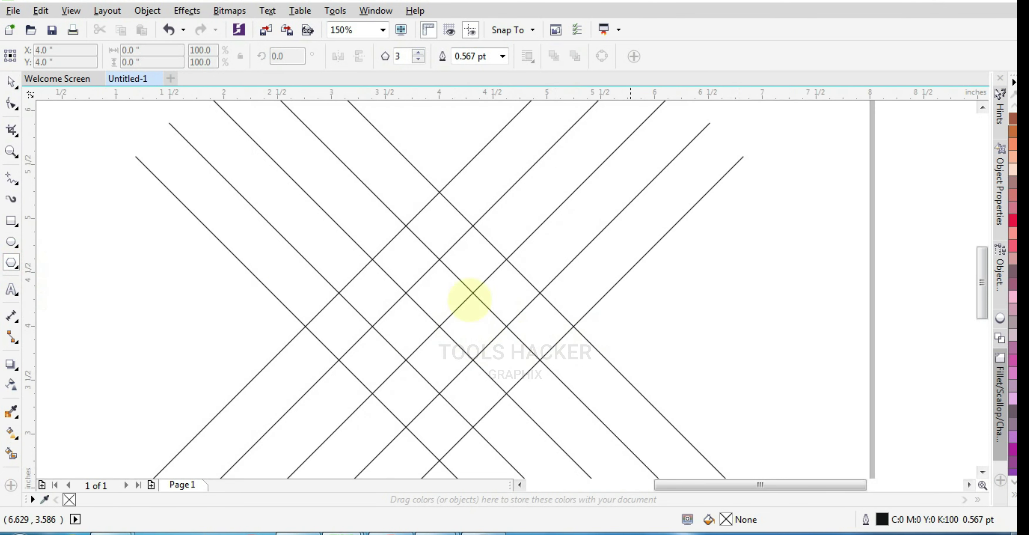
{"action": "left_click_drag", "start_coordinate": [626, 251], "coordinate": [728, 340]}
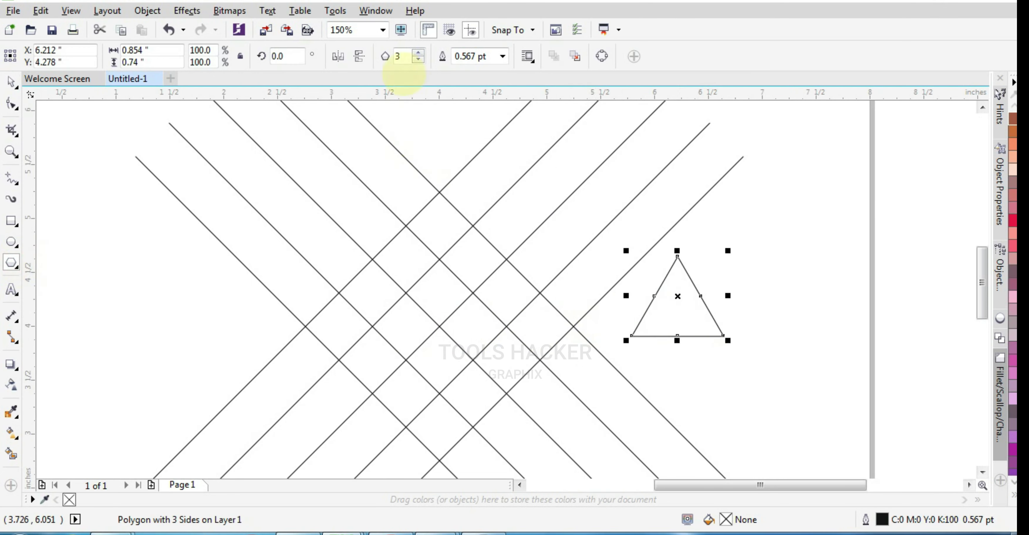
{"action": "left_click_drag", "start_coordinate": [402, 56], "coordinate": [313, 56]}
{"action": "type", "text": "6"}
{"action": "key", "text": "Return"}
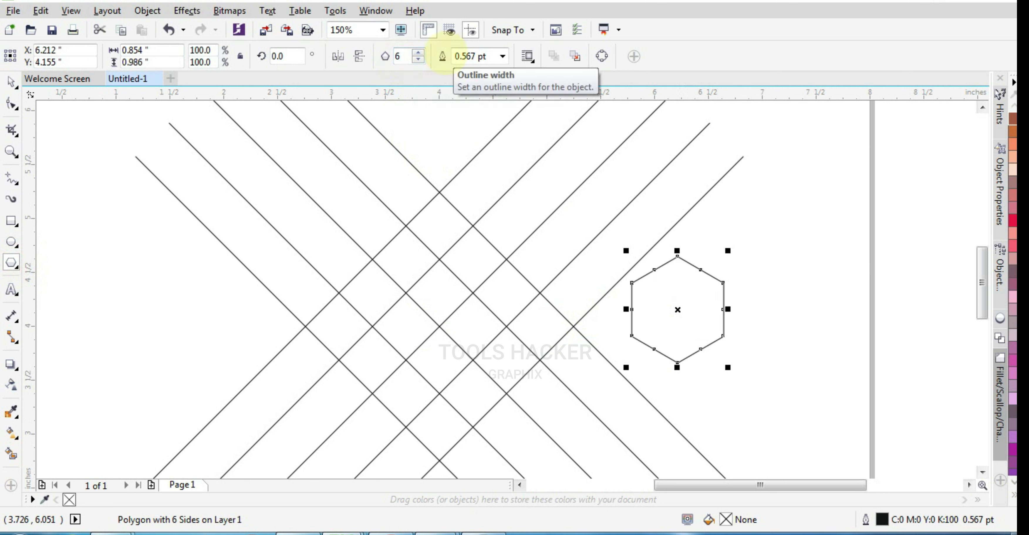
- Center the hexagon on the page and enlarge it proportionally to about 2.16 by 2.494 inches, with its top corner on the line crossing
{"action": "left_click", "coordinate": [11, 82]}
{"action": "key", "text": "p"}
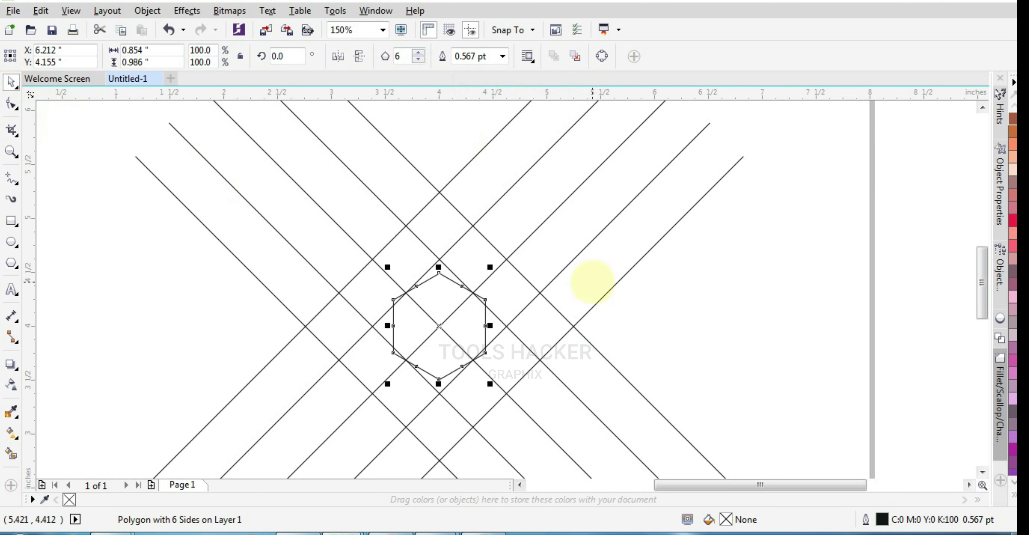
{"action": "left_click_drag", "start_coordinate": [491, 385], "coordinate": [597, 466]}
{"action": "scroll", "coordinate": [429, 210], "scroll_direction": "up", "scroll_amount": 2}
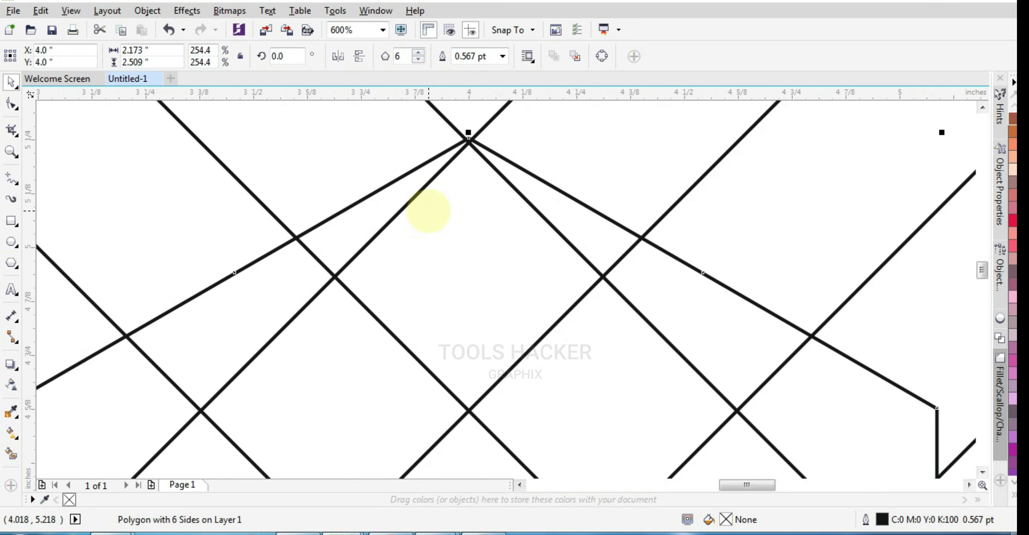
{"action": "scroll", "coordinate": [533, 176], "scroll_direction": "up", "scroll_amount": 1}
{"action": "left_click_drag", "start_coordinate": [807, 177], "coordinate": [806, 179]}
{"action": "scroll", "coordinate": [459, 172], "scroll_direction": "up", "scroll_amount": 1}
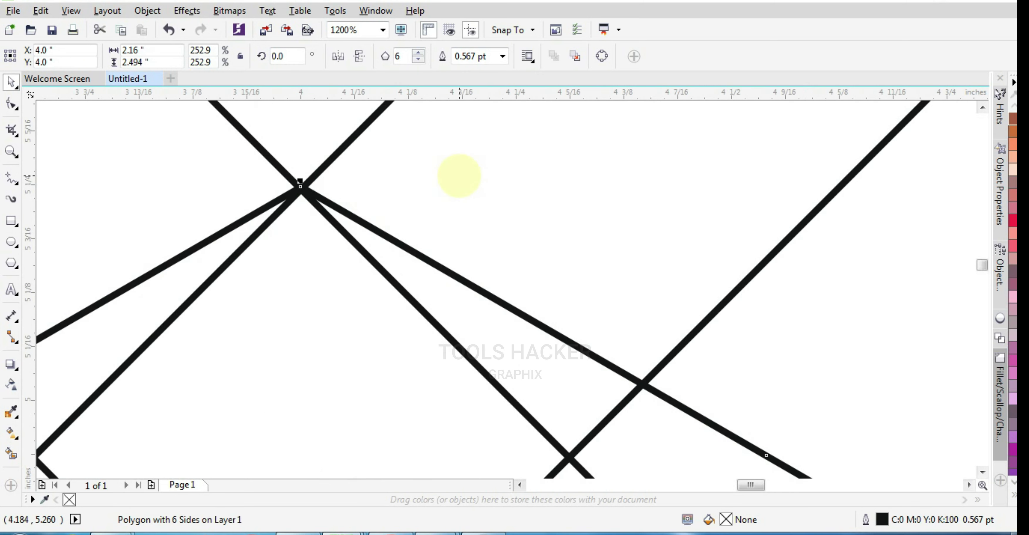
{"action": "scroll", "coordinate": [457, 195], "scroll_direction": "down", "scroll_amount": 4}
{"action": "scroll", "coordinate": [456, 196], "scroll_direction": "up", "scroll_amount": 1}
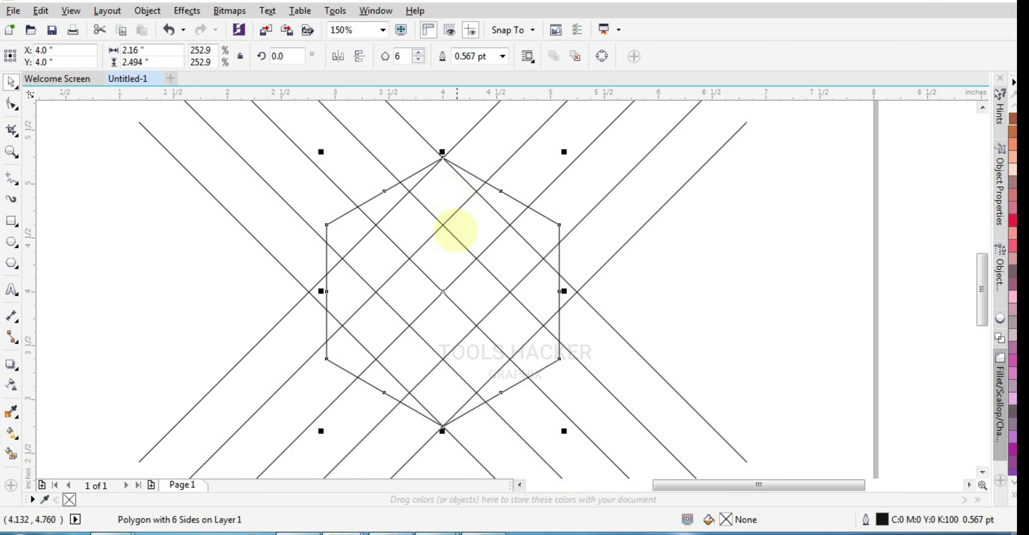
{"action": "left_click", "coordinate": [680, 252]}
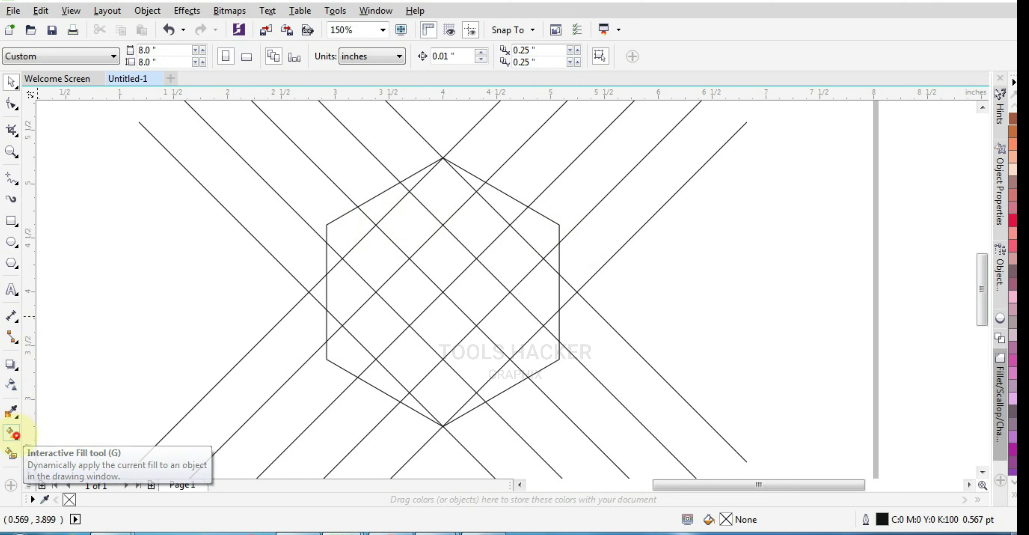
- Smart-fill the cells along the hexagon's upper-left edge and the inner band descending to the lower center with orange (#FF9966)
{"action": "left_click", "coordinate": [11, 432]}
{"action": "left_click", "coordinate": [11, 454]}
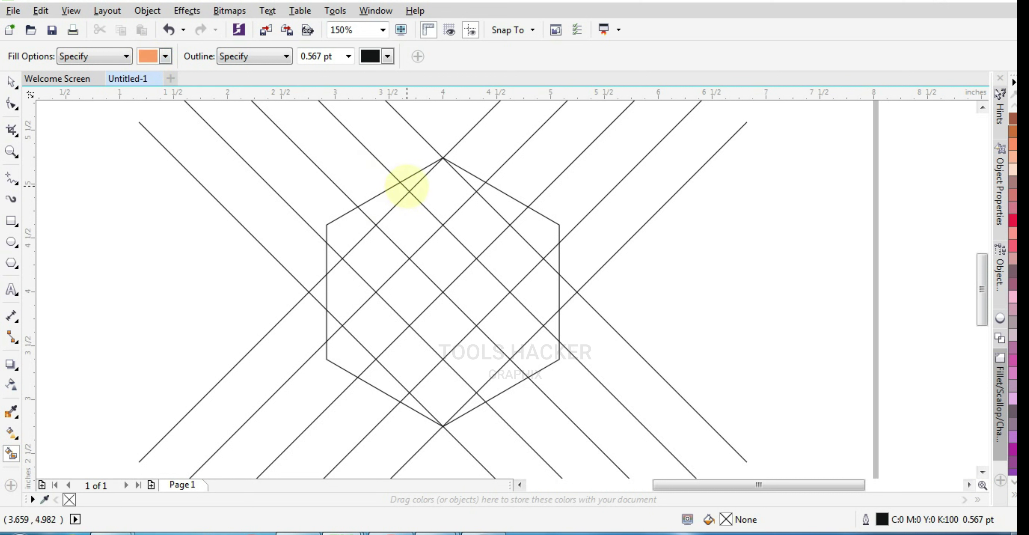
{"action": "left_click", "coordinate": [407, 187]}
{"action": "left_click", "coordinate": [334, 254]}
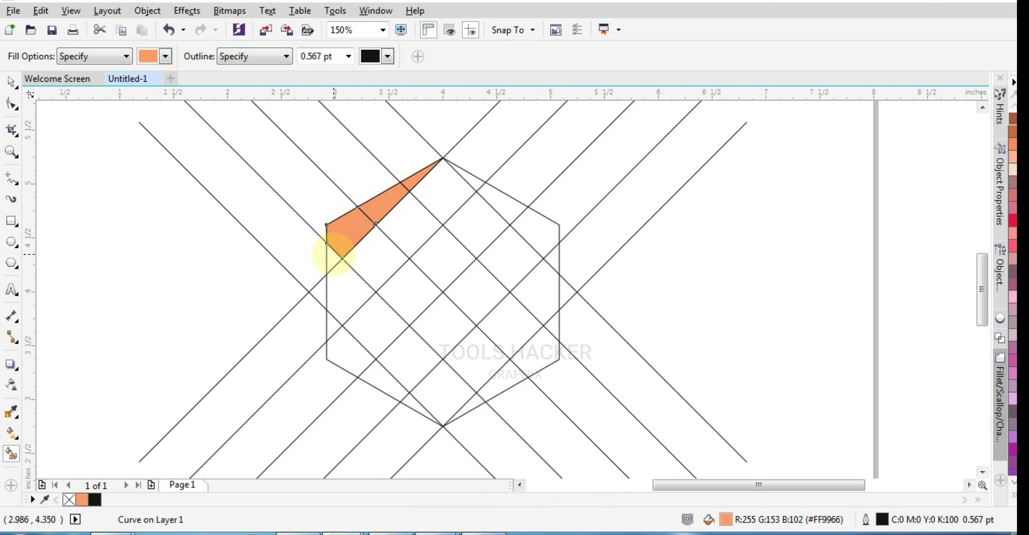
{"action": "left_click", "coordinate": [334, 263]}
{"action": "left_click", "coordinate": [355, 295]}
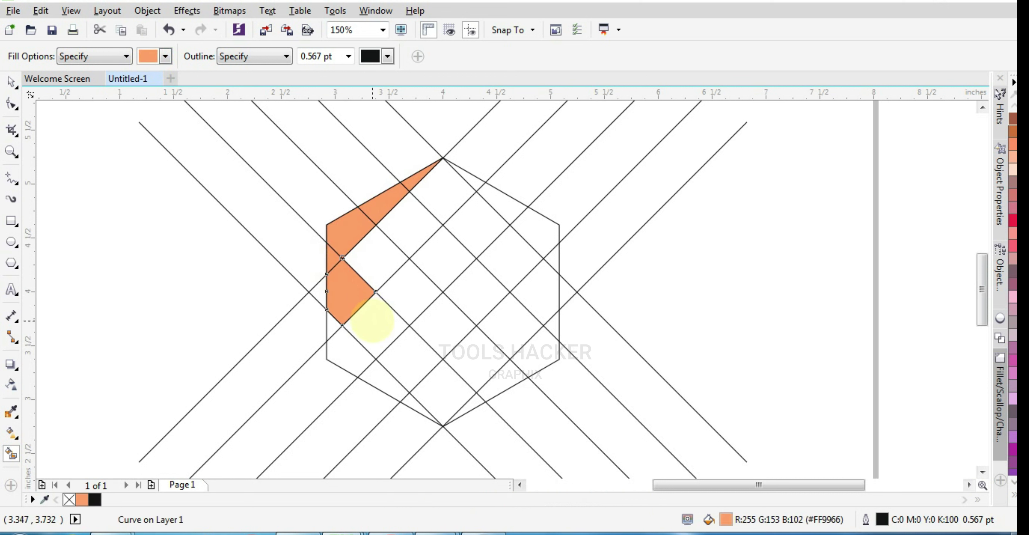
{"action": "left_click", "coordinate": [372, 322]}
{"action": "left_click", "coordinate": [409, 352]}
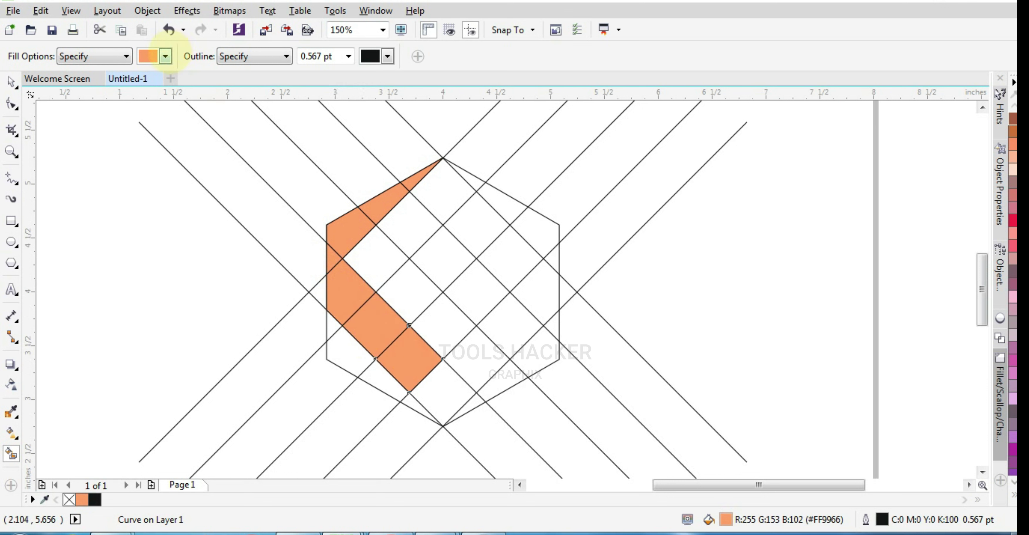
- Smart-fill the cells along the hexagon's lower-left edge and the inner band rising from the bottom corner with plum (#993366)
{"action": "left_click", "coordinate": [165, 56]}
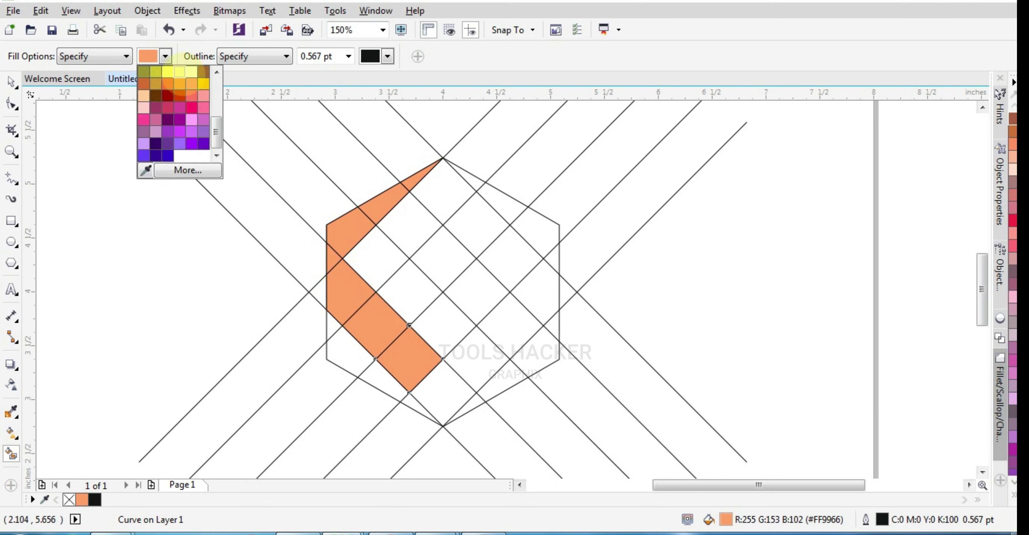
{"action": "left_click", "coordinate": [156, 108]}
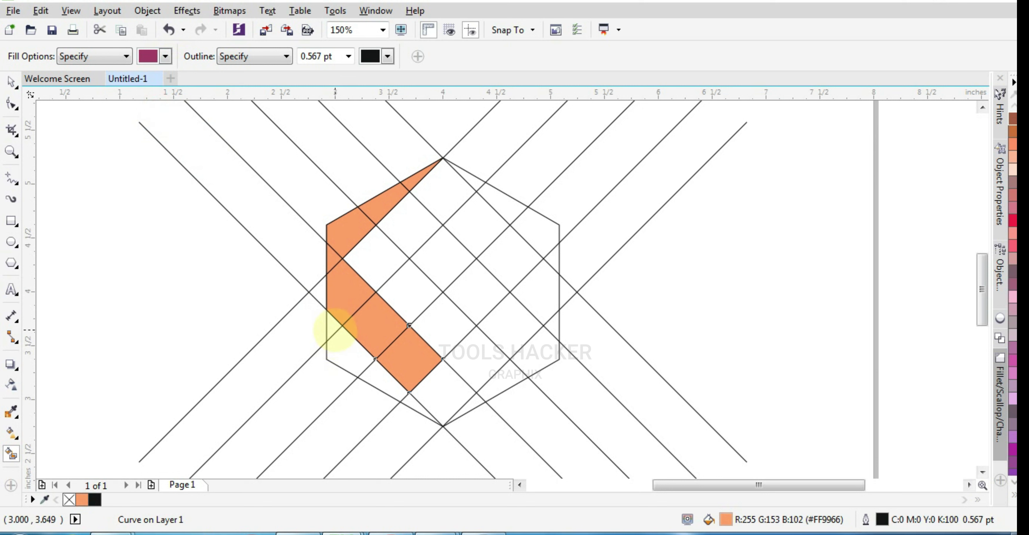
{"action": "left_click", "coordinate": [335, 330]}
{"action": "left_click", "coordinate": [349, 349]}
{"action": "left_click", "coordinate": [380, 384]}
{"action": "left_click", "coordinate": [417, 407]}
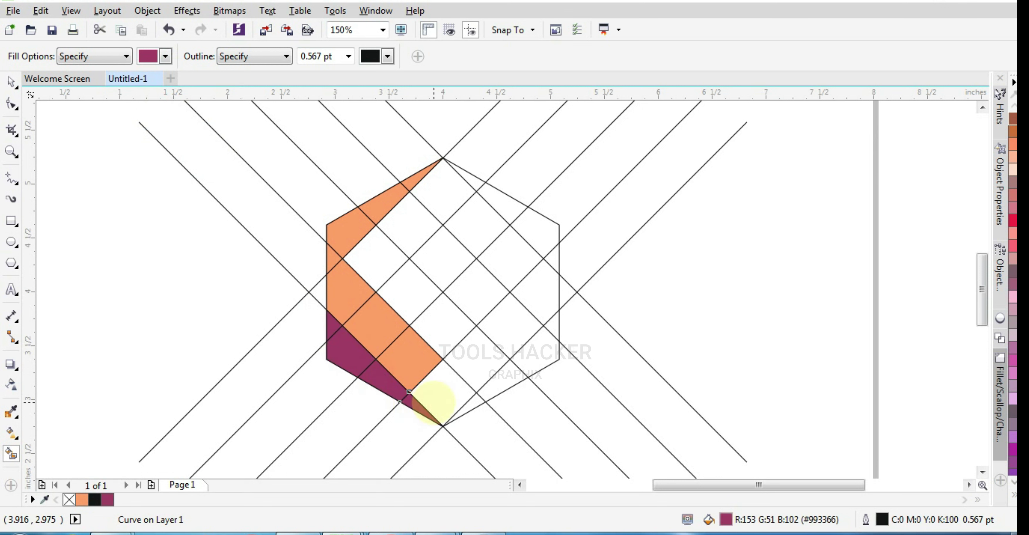
{"action": "left_click", "coordinate": [437, 398]}
{"action": "left_click", "coordinate": [475, 368]}
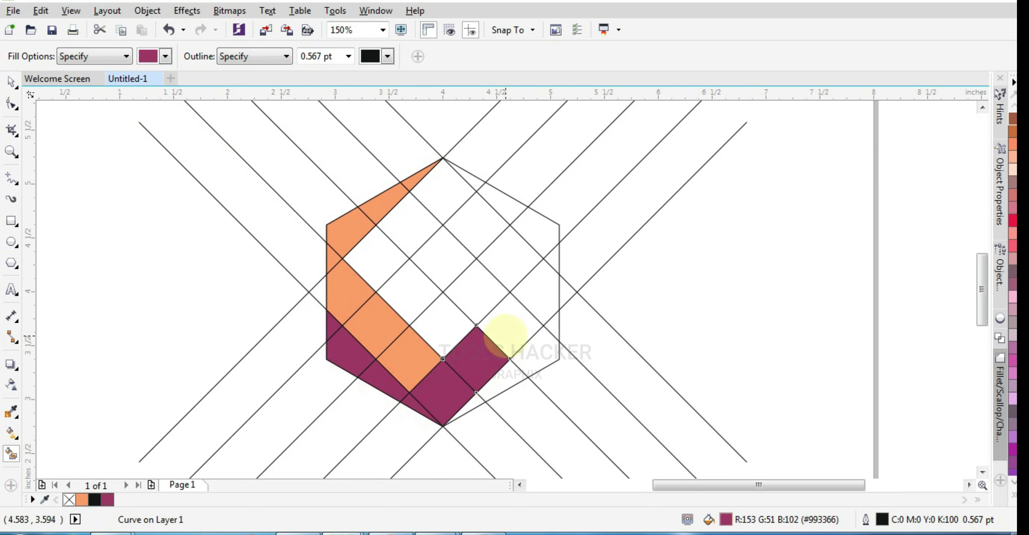
{"action": "left_click", "coordinate": [505, 338]}
- Smart-fill the cells along the hexagon's lower-right edge and the inner band running up toward the upper left with red (#FF0000)
{"action": "left_click", "coordinate": [165, 56]}
{"action": "scroll", "coordinate": [188, 96], "scroll_direction": "up", "scroll_amount": 4}
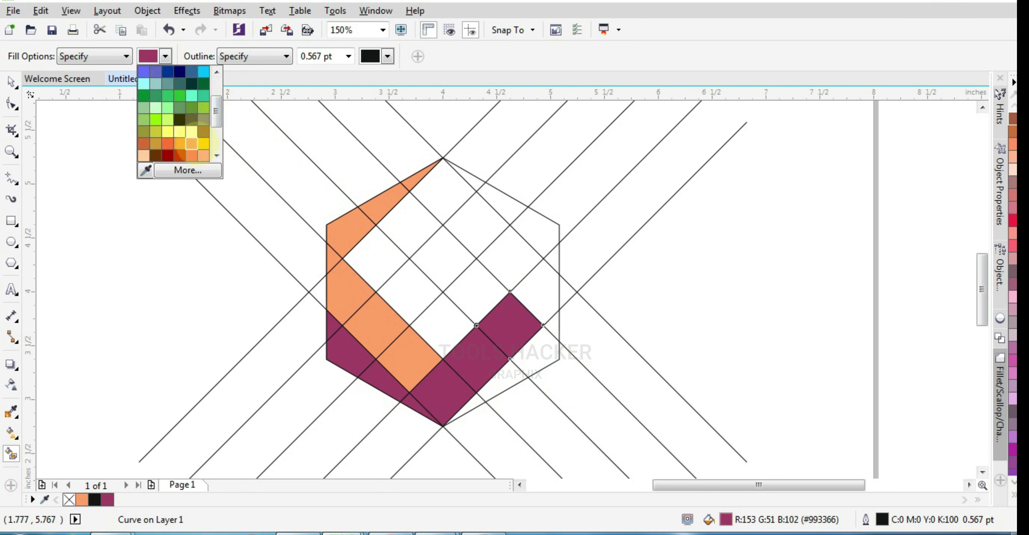
{"action": "scroll", "coordinate": [188, 96], "scroll_direction": "up", "scroll_amount": 4}
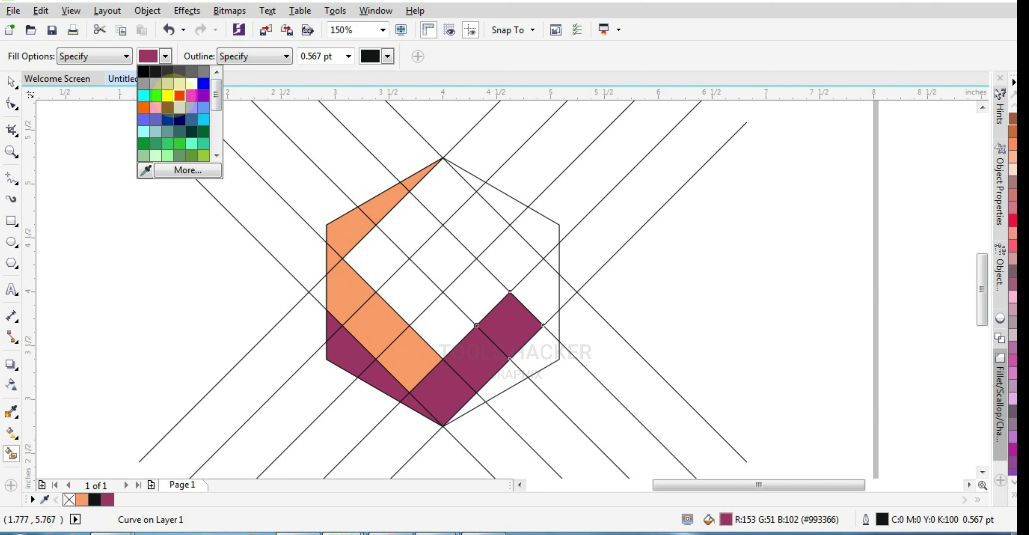
{"action": "left_click", "coordinate": [179, 95]}
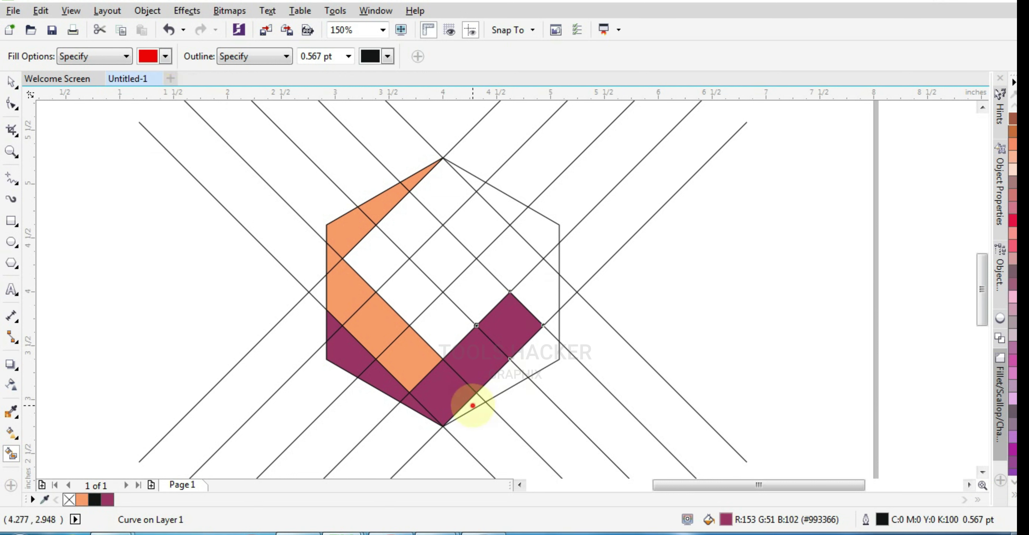
{"action": "mouse_move", "coordinate": [472, 405]}
{"action": "left_mouse_down"}
{"action": "mouse_move", "coordinate": [541, 365]}
{"action": "mouse_move", "coordinate": [554, 335]}
{"action": "left_mouse_up"}
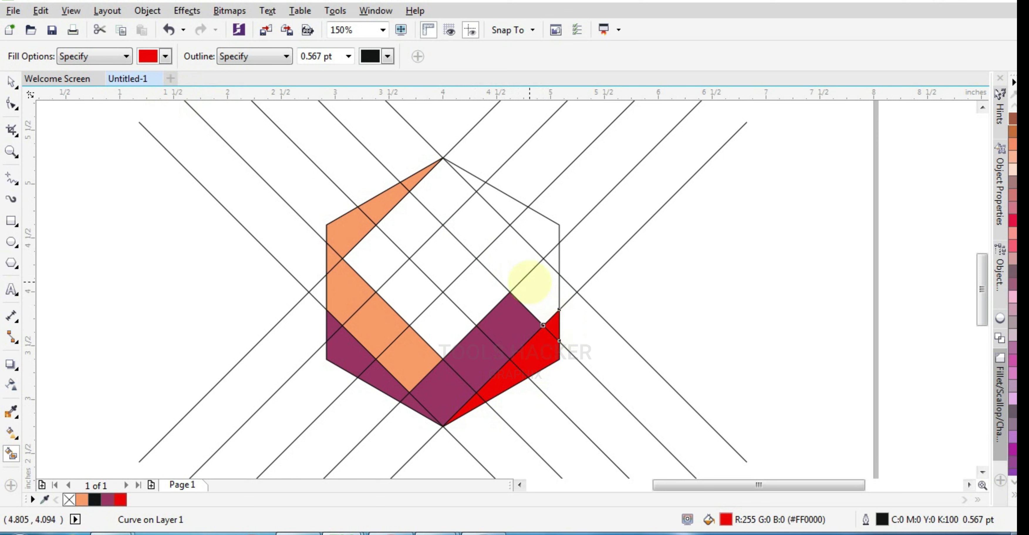
{"action": "mouse_move", "coordinate": [530, 282]}
{"action": "left_mouse_down"}
{"action": "mouse_move", "coordinate": [533, 292]}
{"action": "mouse_move", "coordinate": [487, 241]}
{"action": "mouse_move", "coordinate": [524, 334]}
{"action": "mouse_move", "coordinate": [410, 210]}
{"action": "left_mouse_up"}
- Smart-fill the cells along the hexagon's upper-right edge and the inner band descending from the top corner with yellow (#FFFF00)
{"action": "left_click", "coordinate": [165, 56]}
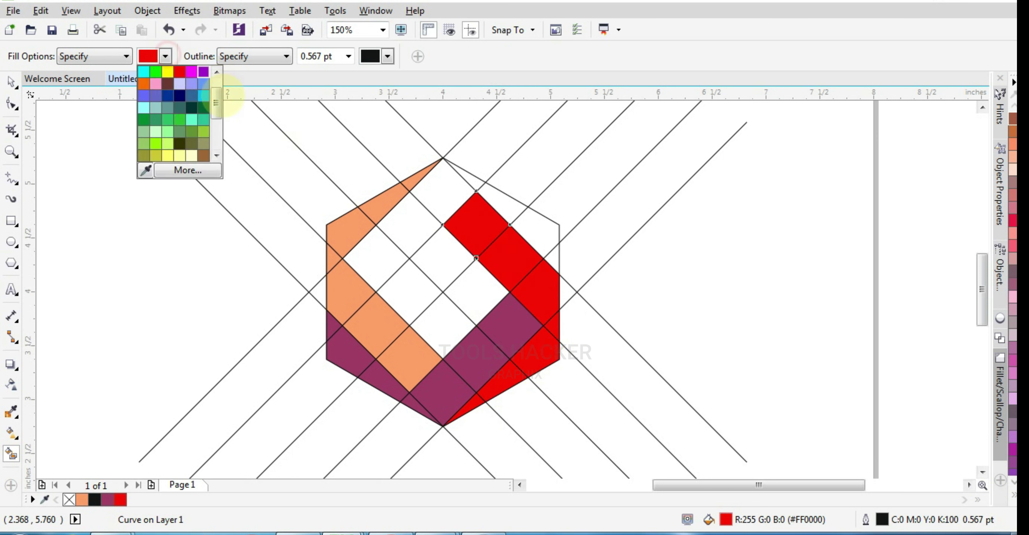
{"action": "left_click", "coordinate": [167, 72]}
{"action": "left_click", "coordinate": [550, 255]}
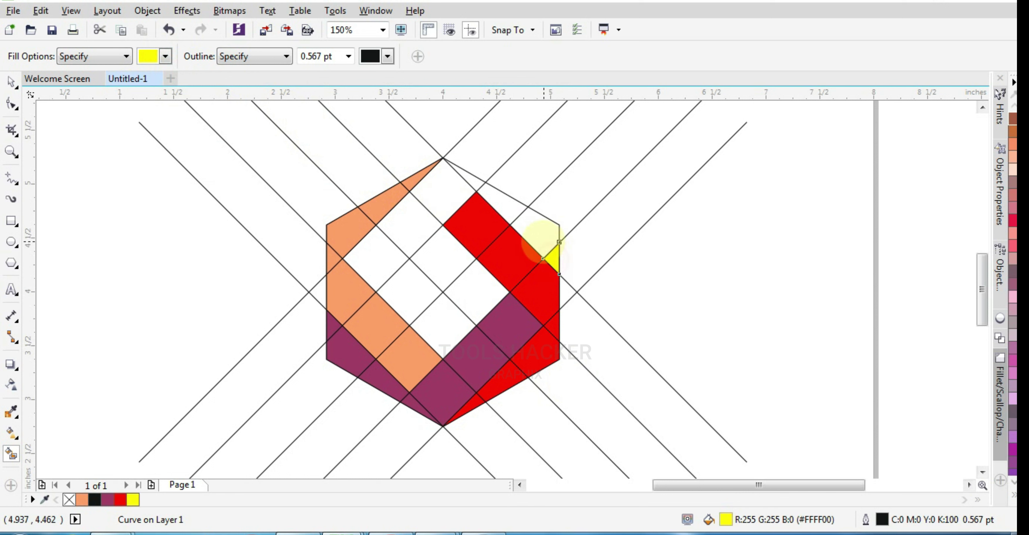
{"action": "left_click", "coordinate": [543, 241]}
{"action": "left_click", "coordinate": [503, 213]}
{"action": "left_click", "coordinate": [469, 181]}
{"action": "left_click", "coordinate": [444, 187]}
{"action": "left_click", "coordinate": [415, 225]}
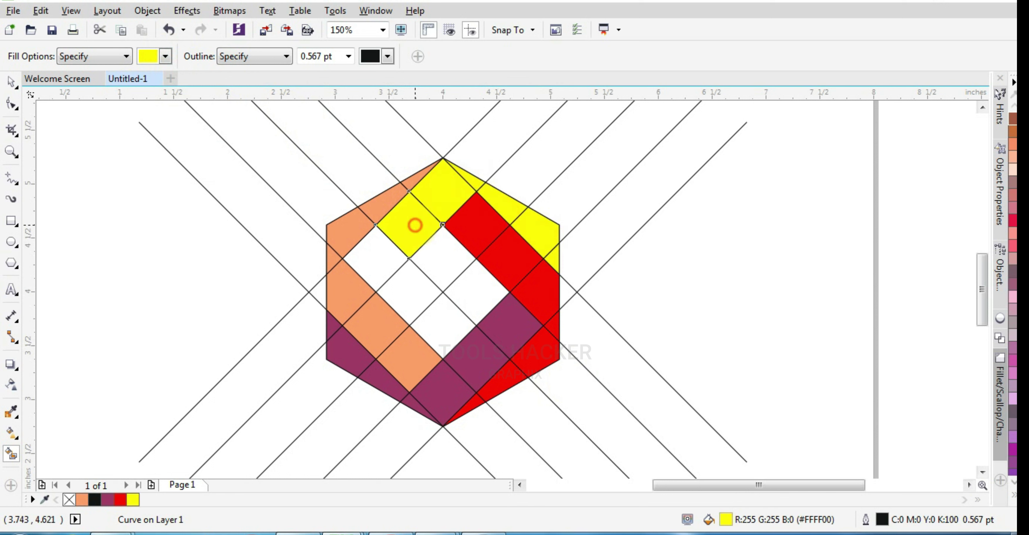
{"action": "left_click", "coordinate": [378, 257]}
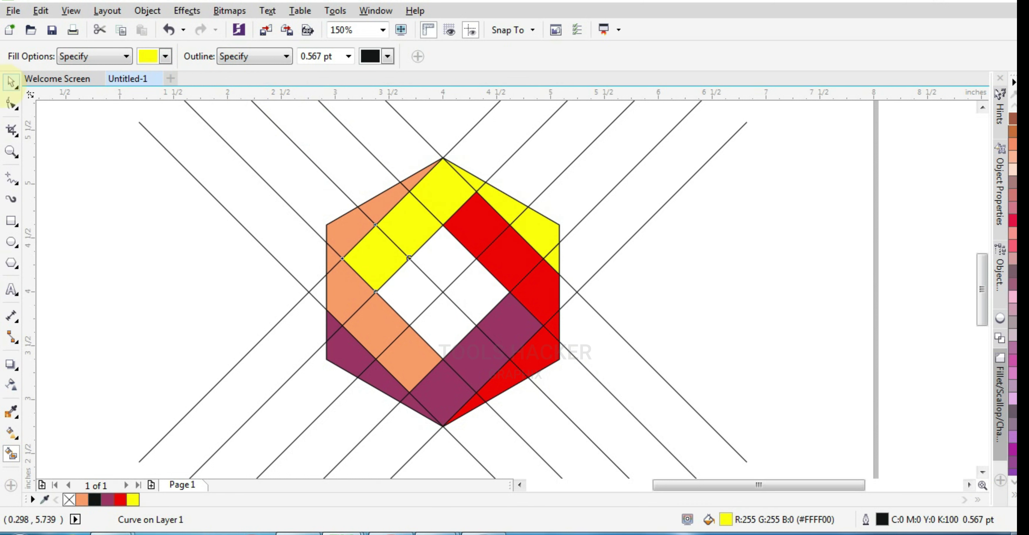
- Move both sets of diagonal lines away from the colored hexagon to the page's right side and group them
{"action": "left_click", "coordinate": [11, 82]}
{"action": "scroll", "coordinate": [344, 196], "scroll_direction": "down", "scroll_amount": 3}
{"action": "left_click", "coordinate": [396, 190]}
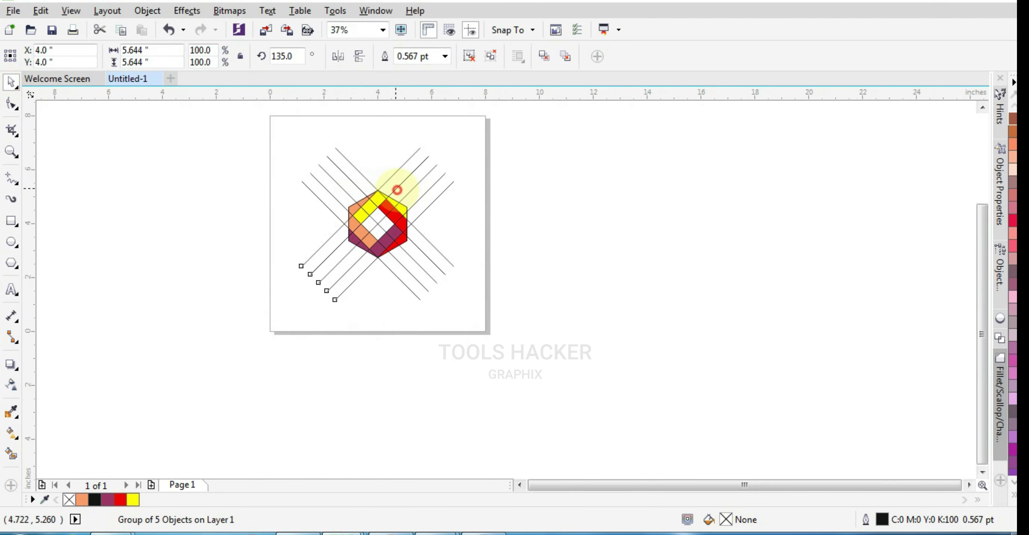
{"action": "left_click_drag", "start_coordinate": [397, 190], "coordinate": [648, 199]}
{"action": "key", "text": "ctrl+z"}
{"action": "left_click", "coordinate": [441, 253], "text": "shift"}
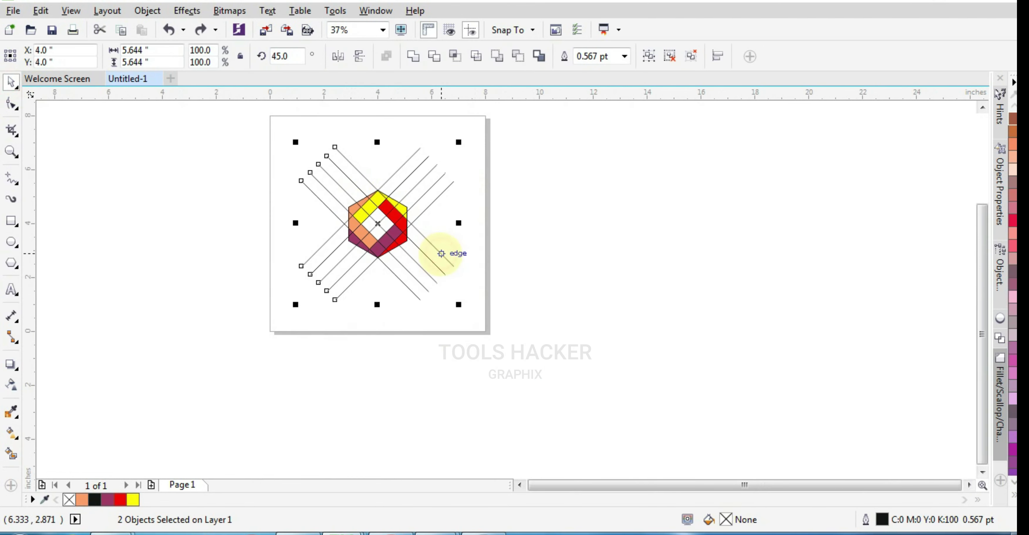
{"action": "left_click_drag", "start_coordinate": [441, 253], "coordinate": [607, 250]}
{"action": "scroll", "coordinate": [399, 200], "scroll_direction": "up", "scroll_amount": 2}
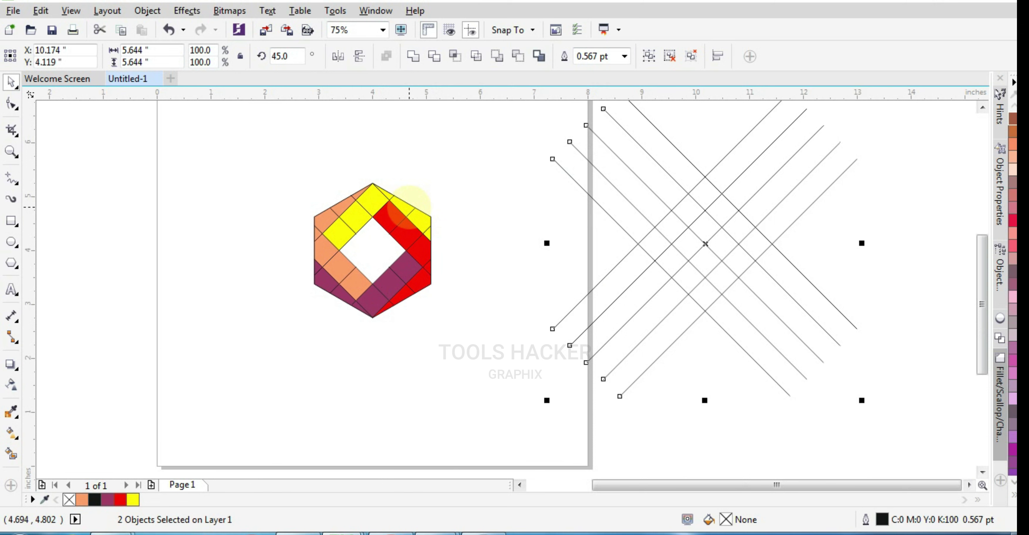
{"action": "key", "text": "ctrl+g"}
- Weld all the orange pieces of the hexagon into one shape
{"action": "scroll", "coordinate": [372, 211], "scroll_direction": "up", "scroll_amount": 2}
{"action": "scroll", "coordinate": [373, 144], "scroll_direction": "down", "scroll_amount": 1}
{"action": "left_click", "coordinate": [342, 147]}
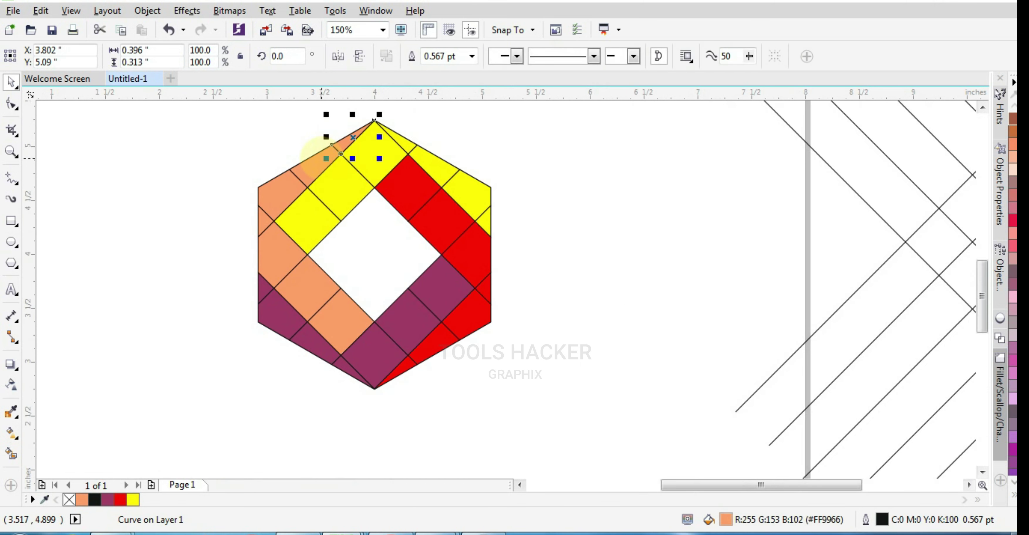
{"action": "left_click", "coordinate": [288, 180], "text": "shift"}
{"action": "left_click", "coordinate": [272, 212], "text": "shift"}
{"action": "left_click", "coordinate": [285, 252], "text": "shift"}
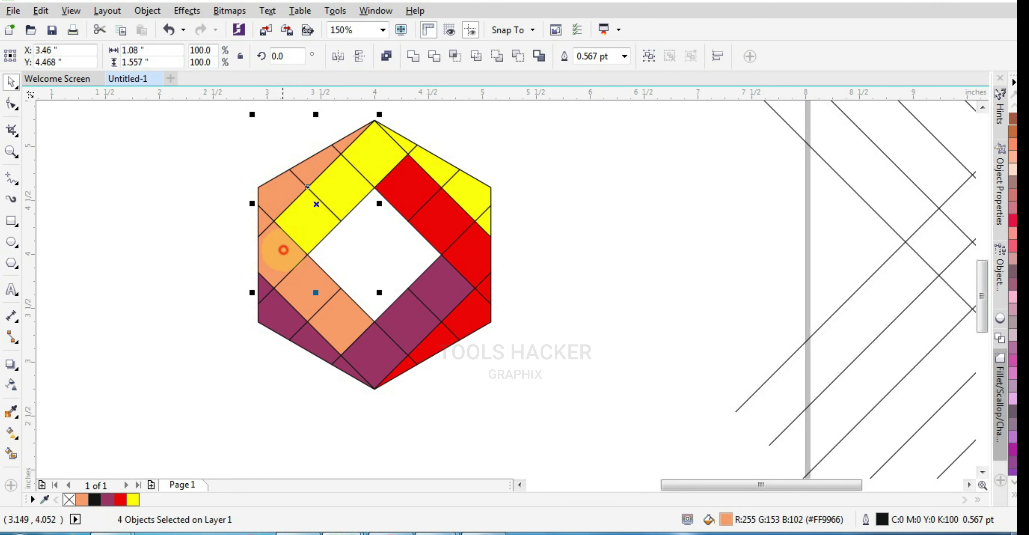
{"action": "left_click", "coordinate": [313, 279], "text": "shift"}
{"action": "left_click", "coordinate": [333, 318], "text": "shift"}
{"action": "left_click", "coordinate": [413, 56]}
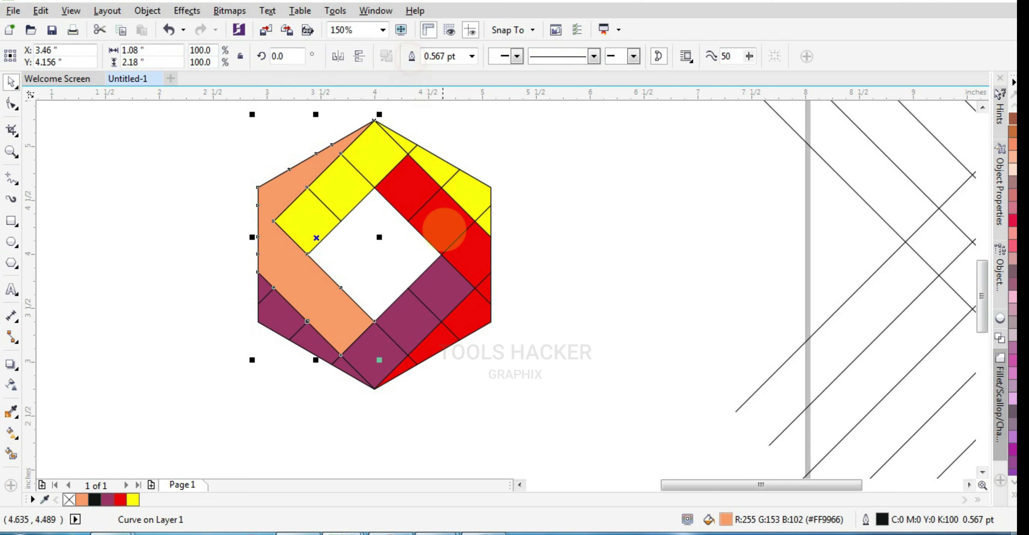
- Weld all the yellow pieces of the hexagon into one shape
{"action": "left_click", "coordinate": [325, 233]}
{"action": "left_click", "coordinate": [331, 165], "text": "shift"}
{"action": "left_click", "coordinate": [375, 153], "text": "shift"}
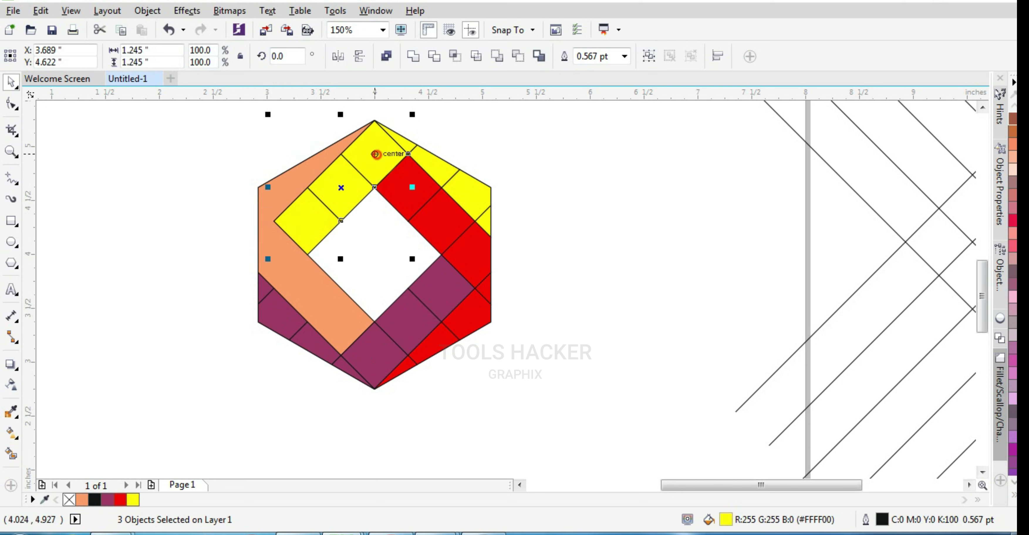
{"action": "left_click", "coordinate": [402, 138], "text": "shift"}
{"action": "left_click", "coordinate": [438, 167], "text": "shift"}
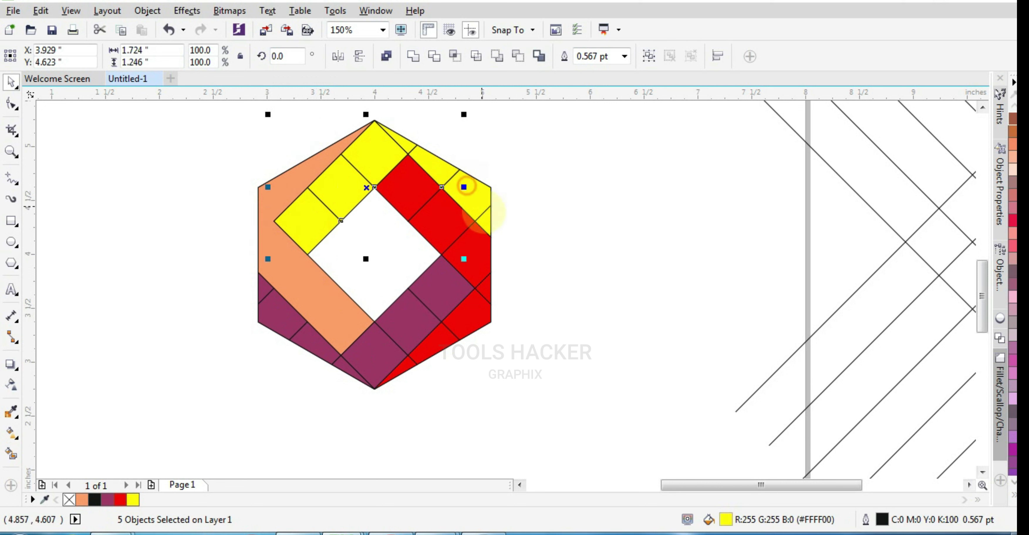
{"action": "left_click", "coordinate": [470, 192], "text": "shift"}
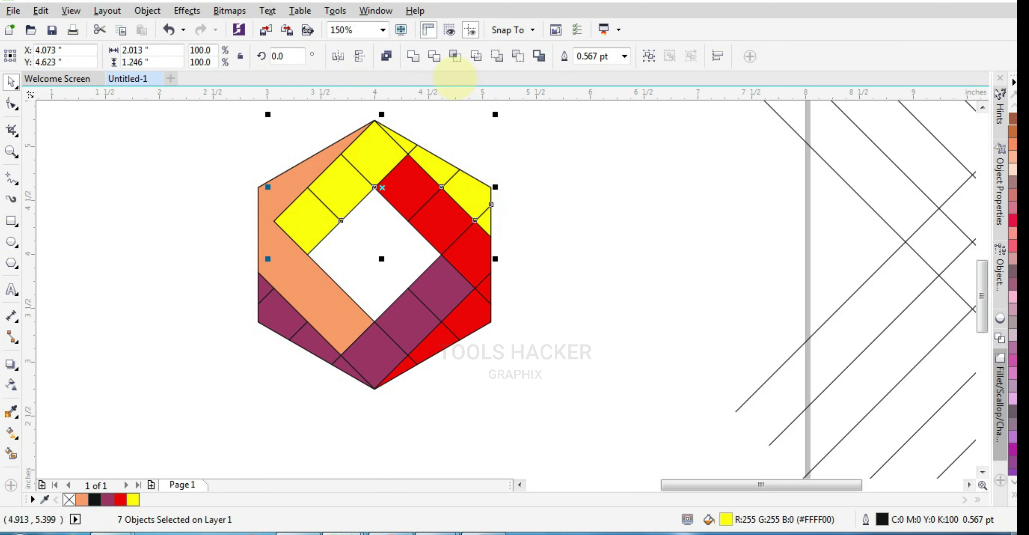
{"action": "left_click", "coordinate": [413, 56]}
{"action": "left_click", "coordinate": [540, 200]}
- Weld all the red pieces of the hexagon into one shape
{"action": "left_click", "coordinate": [411, 189]}
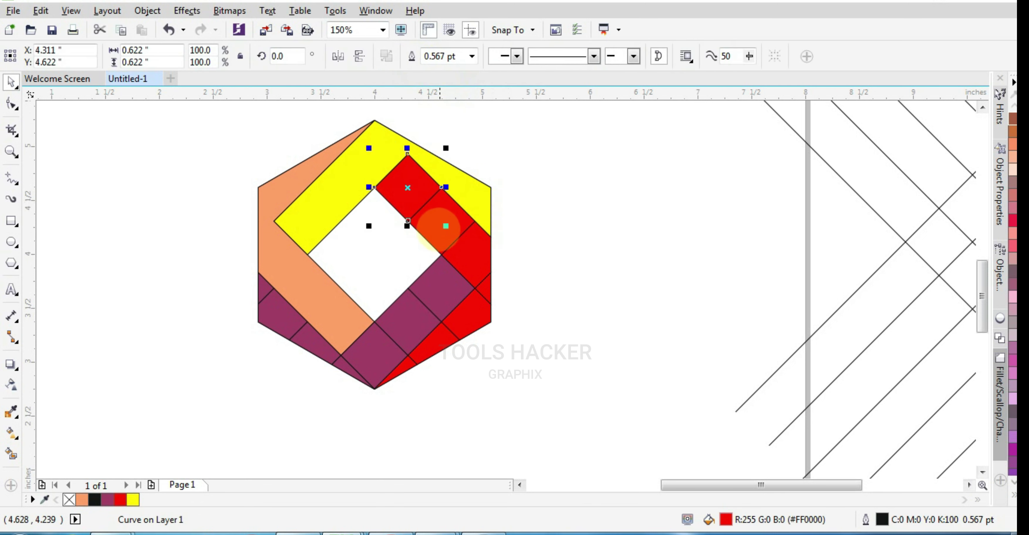
{"action": "left_click", "coordinate": [444, 228], "text": "shift"}
{"action": "left_click", "coordinate": [478, 280], "text": "shift"}
{"action": "left_click", "coordinate": [471, 328], "text": "shift"}
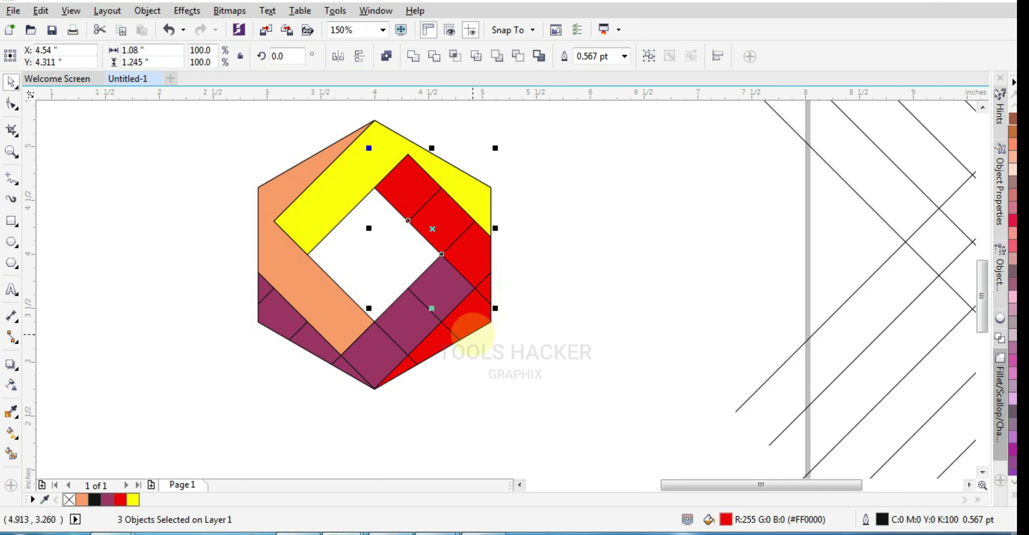
{"action": "left_click", "coordinate": [449, 333], "text": "shift"}
{"action": "left_click", "coordinate": [403, 365], "text": "shift"}
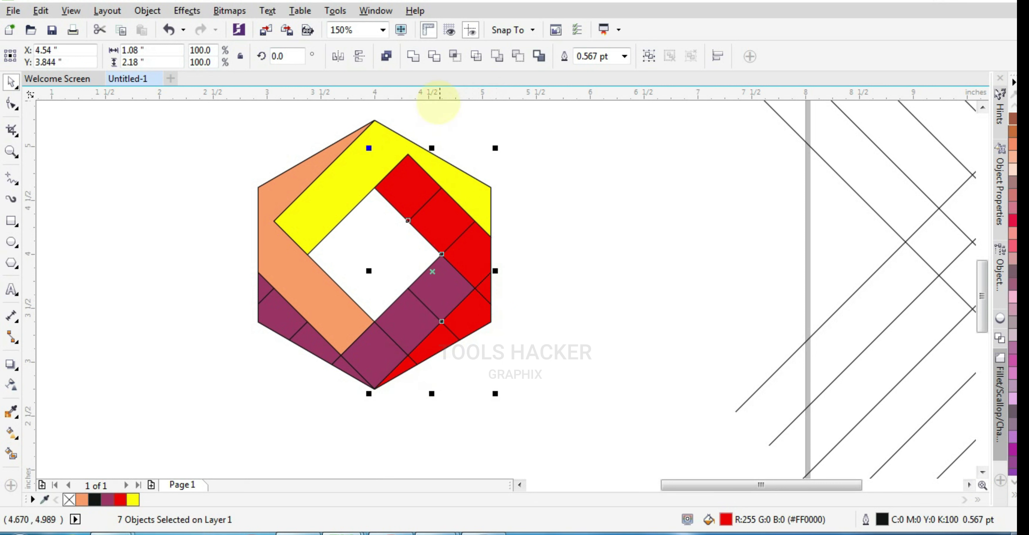
{"action": "left_click", "coordinate": [413, 56]}
{"action": "left_click", "coordinate": [543, 280]}
- Weld all the purple pieces of the hexagon into one shape
{"action": "left_click_drag", "start_coordinate": [219, 254], "coordinate": [482, 408]}
{"action": "left_click", "coordinate": [482, 286], "text": "shift"}
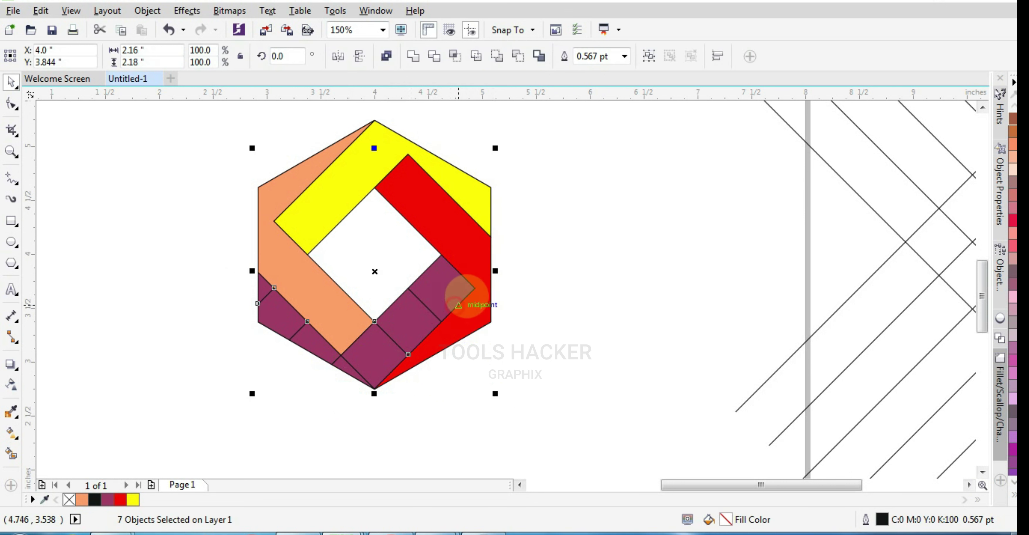
{"action": "left_click_drag", "start_coordinate": [522, 235], "coordinate": [240, 393]}
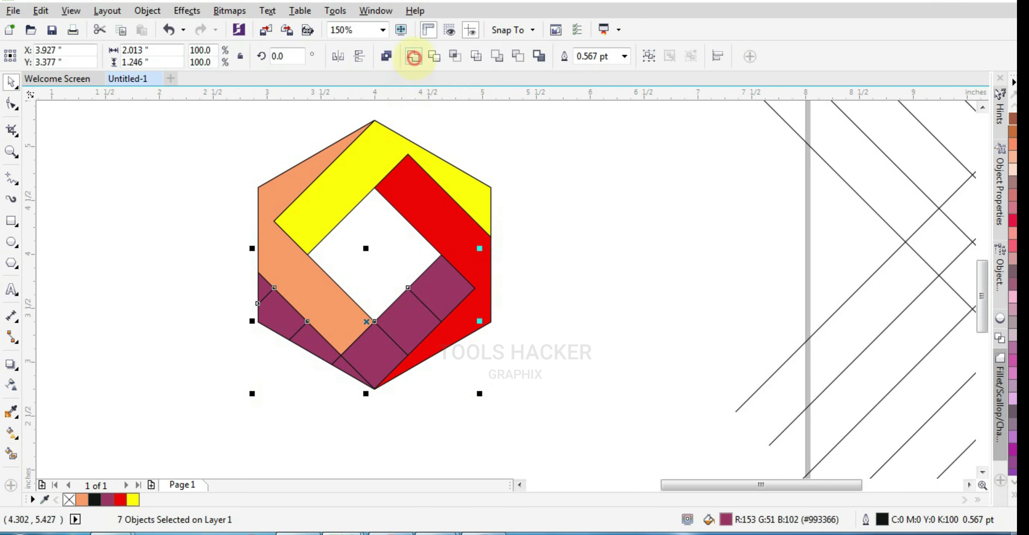
{"action": "left_click", "coordinate": [414, 58]}
{"action": "left_click", "coordinate": [567, 207]}
- Remove the outline from all the hexagon's shapes
{"action": "scroll", "coordinate": [403, 323], "scroll_direction": "down", "scroll_amount": 1}
{"action": "left_click_drag", "start_coordinate": [504, 205], "coordinate": [272, 388]}
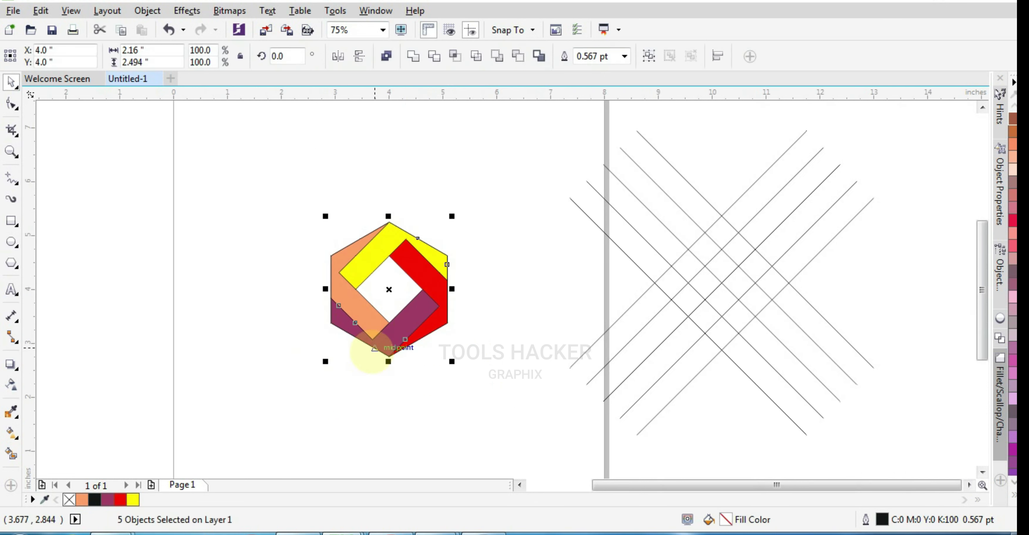
{"action": "scroll", "coordinate": [371, 352], "scroll_direction": "up", "scroll_amount": 3}
{"action": "scroll", "coordinate": [370, 351], "scroll_direction": "down", "scroll_amount": 2}
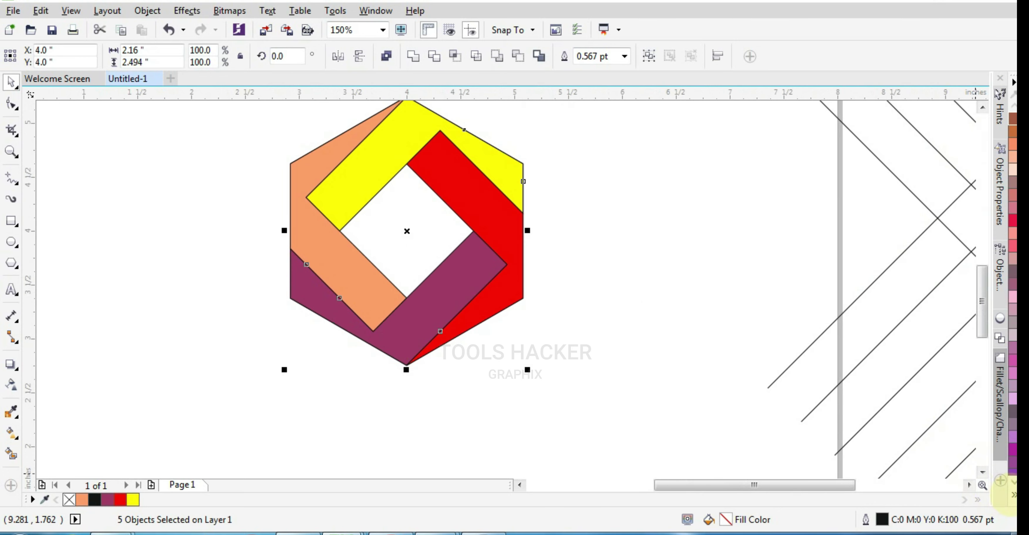
{"action": "left_click", "coordinate": [1014, 495]}
{"action": "right_click", "coordinate": [963, 108]}
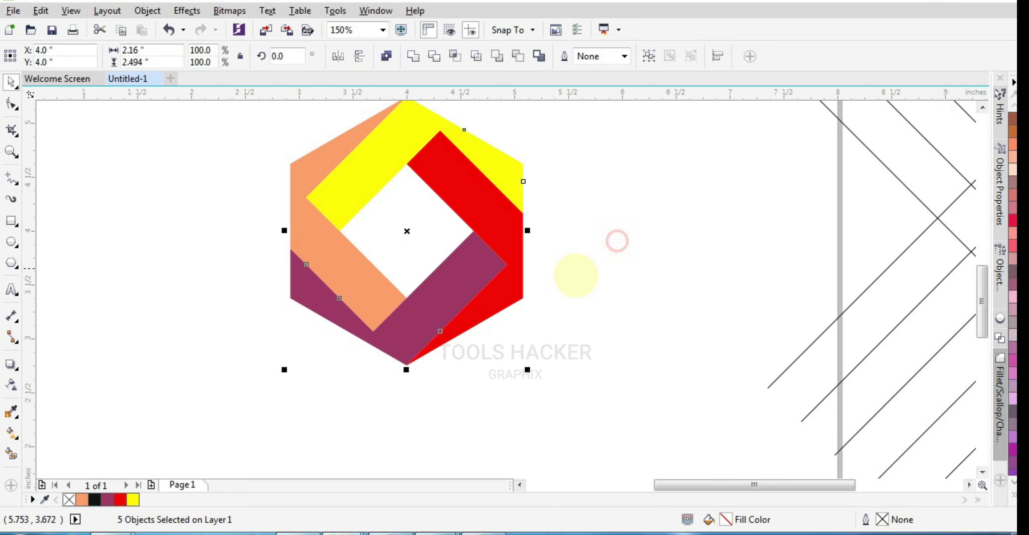
{"action": "scroll", "coordinate": [583, 234], "scroll_direction": "down", "scroll_amount": 2}
{"action": "left_click", "coordinate": [548, 183]}
{"action": "scroll", "coordinate": [547, 184], "scroll_direction": "up", "scroll_amount": 2}
{"action": "left_click_drag", "start_coordinate": [591, 155], "coordinate": [260, 457]}
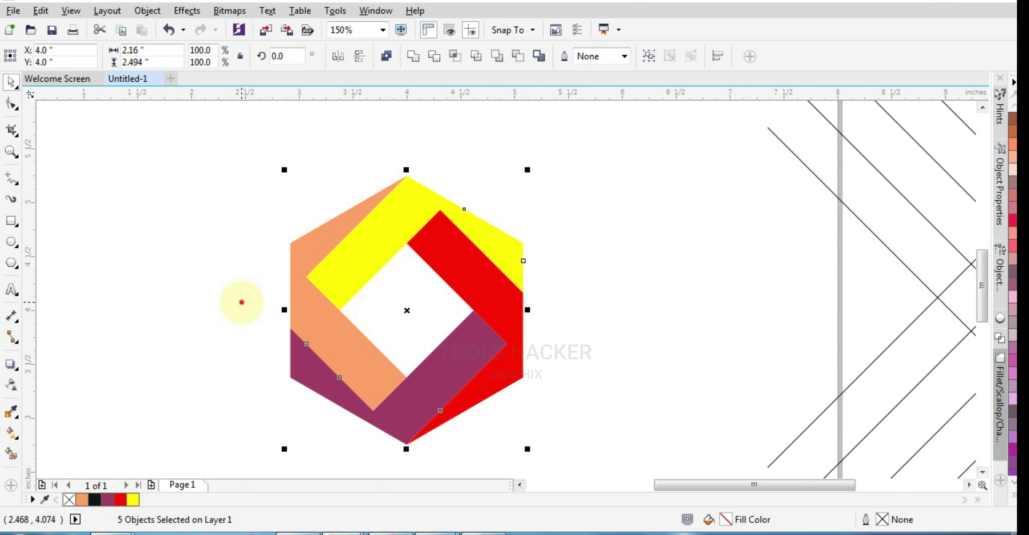
{"action": "left_click", "coordinate": [241, 302]}
{"action": "left_click", "coordinate": [364, 272]}
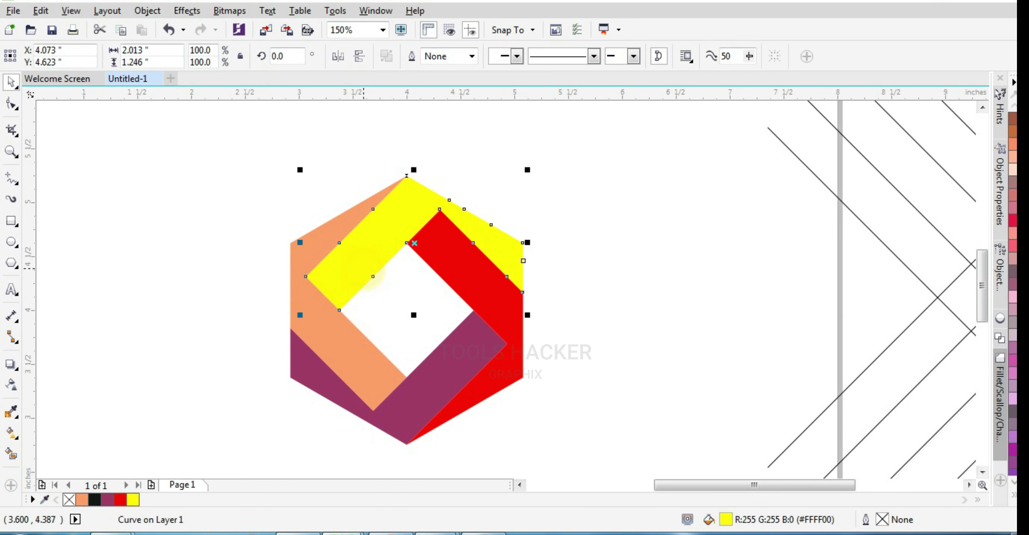
{"action": "left_click", "coordinate": [596, 240]}
{"action": "left_click_drag", "start_coordinate": [590, 146], "coordinate": [251, 457]}
{"action": "left_click", "coordinate": [606, 345]}
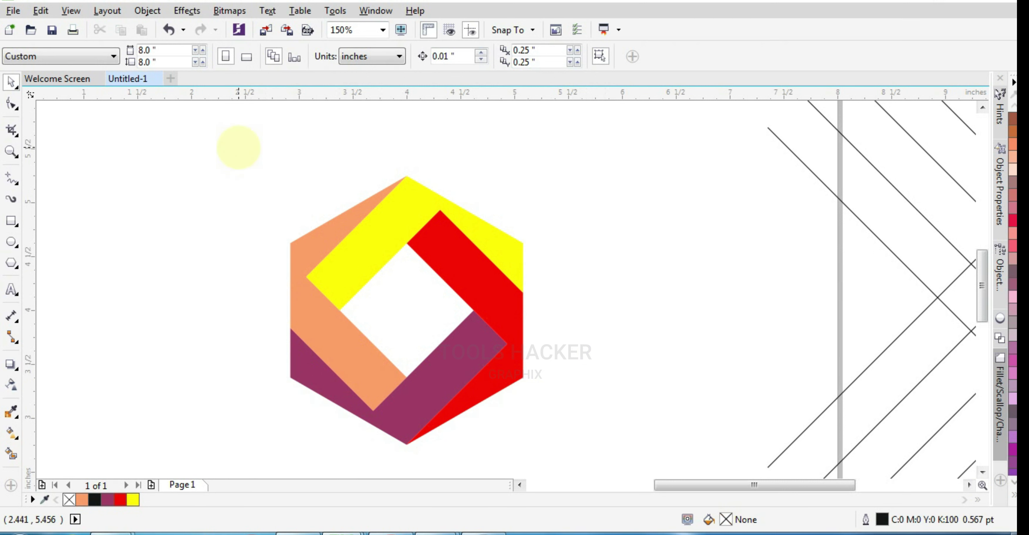
{"action": "left_click_drag", "start_coordinate": [239, 147], "coordinate": [579, 453]}
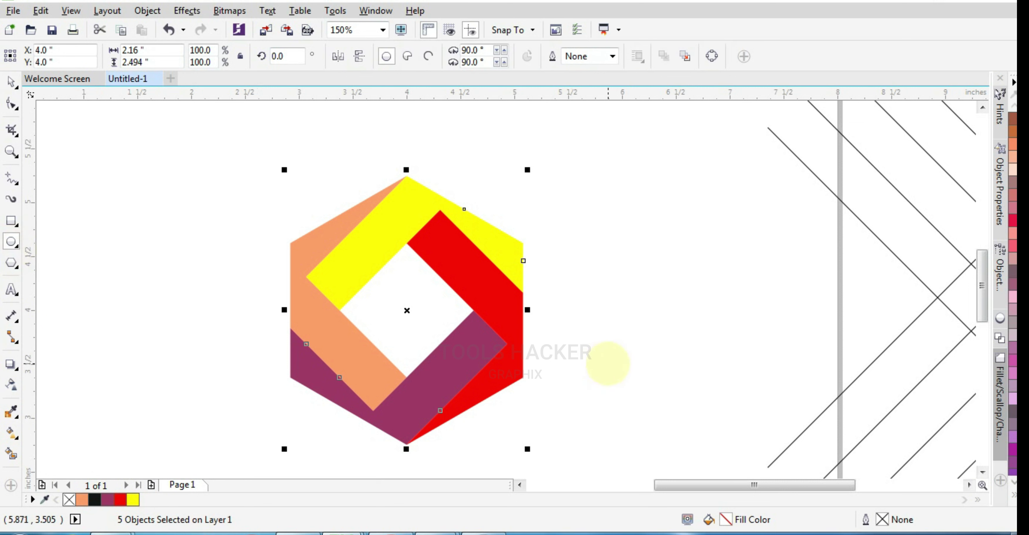
- Draw a square about 1.46 inches wide in the empty space between the hexagon and the diagonal lines
{"action": "left_click", "coordinate": [11, 221]}
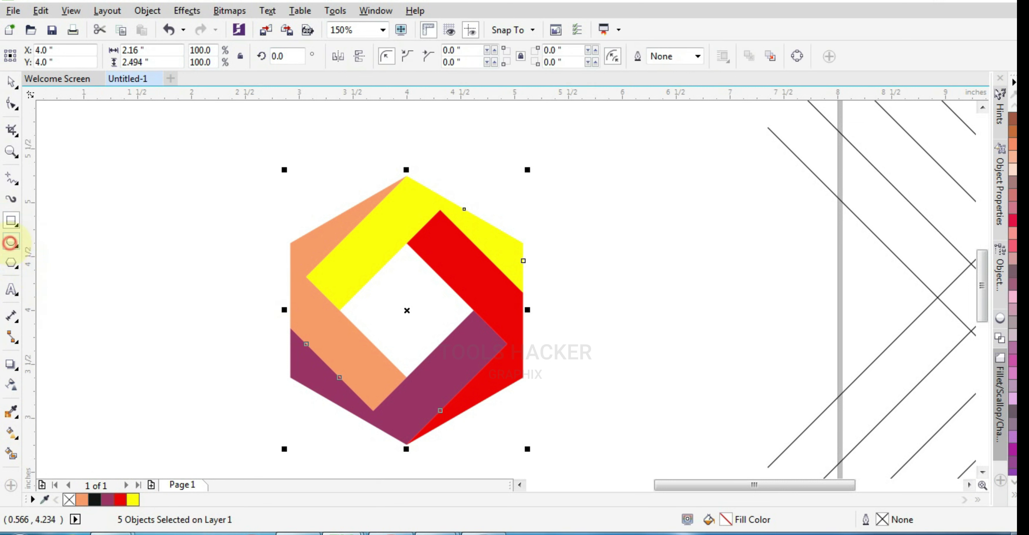
{"action": "left_click", "coordinate": [11, 242]}
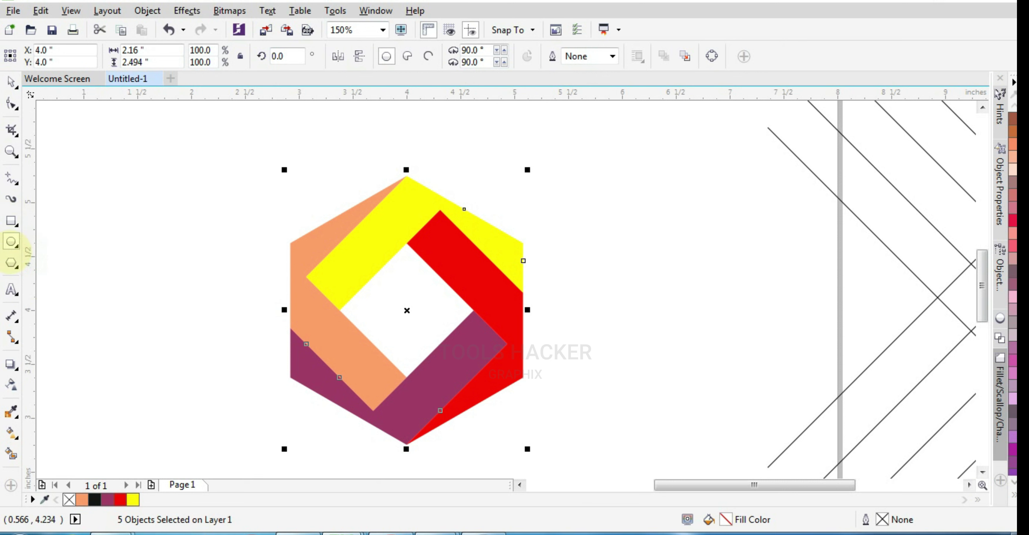
{"action": "left_click", "coordinate": [11, 220]}
{"action": "left_click_drag", "start_coordinate": [587, 231], "coordinate": [744, 387]}
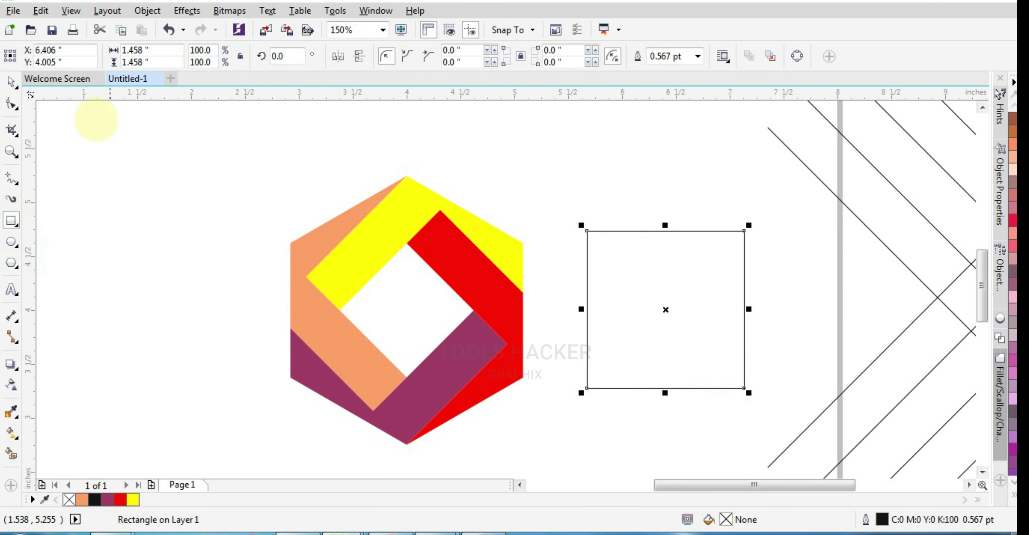
{"action": "left_click", "coordinate": [11, 79]}
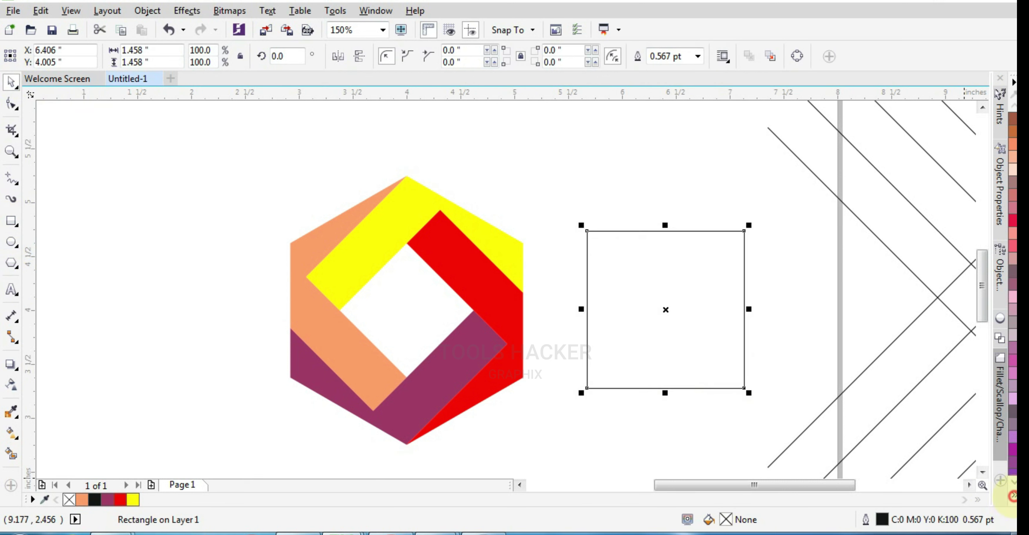
- Fill the square with Gold and set the fill's yellow component to 80
{"action": "left_click", "coordinate": [1013, 484]}
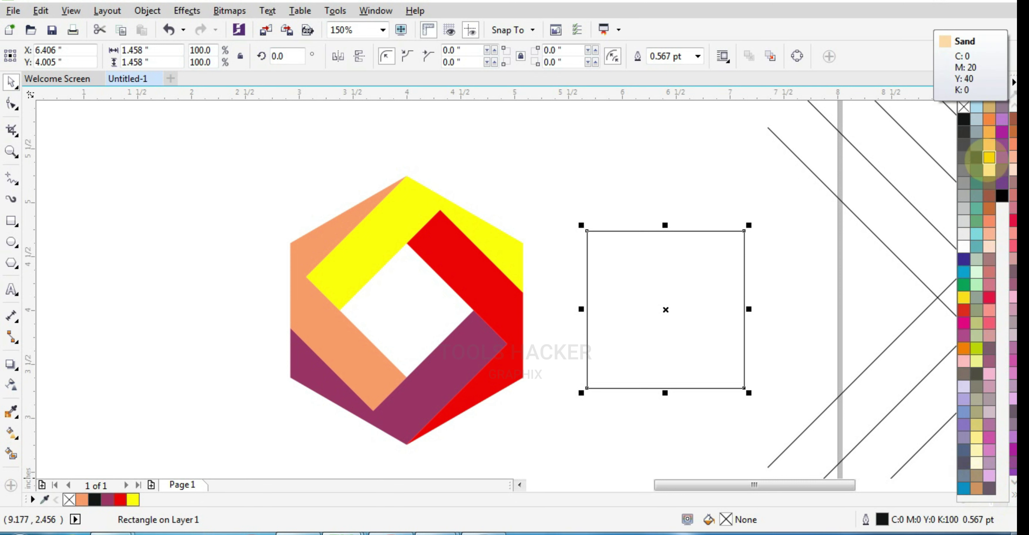
{"action": "left_click_drag", "start_coordinate": [989, 106], "coordinate": [697, 357]}
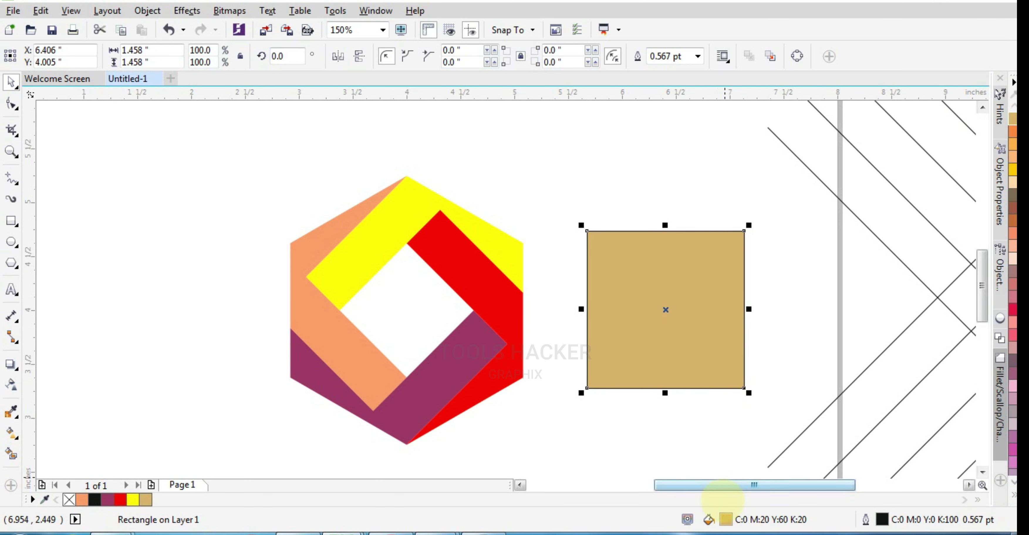
{"action": "double_click", "coordinate": [725, 519]}
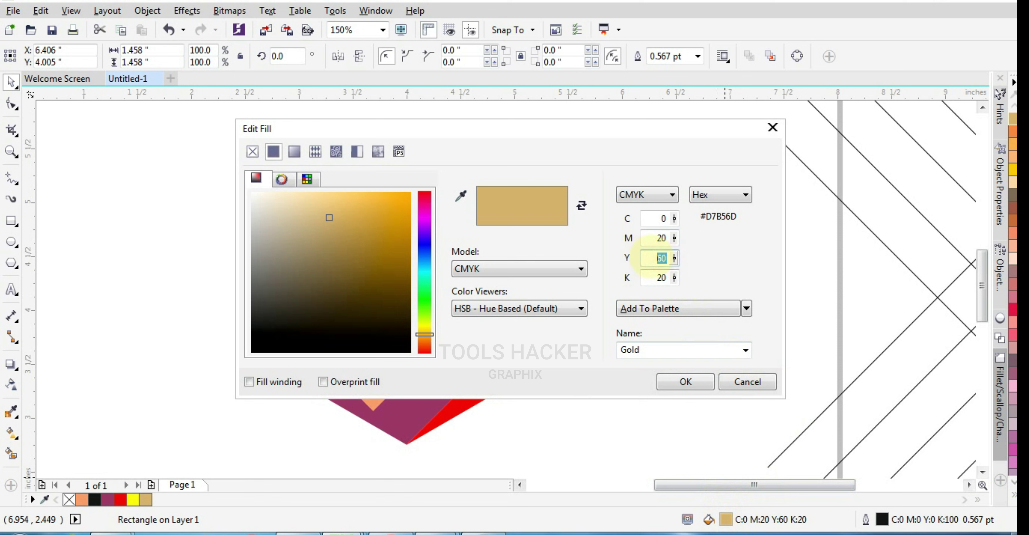
{"action": "type", "text": "8"}
{"action": "key", "text": "Return"}
{"action": "scroll", "coordinate": [728, 248], "scroll_direction": "up", "scroll_amount": 1}
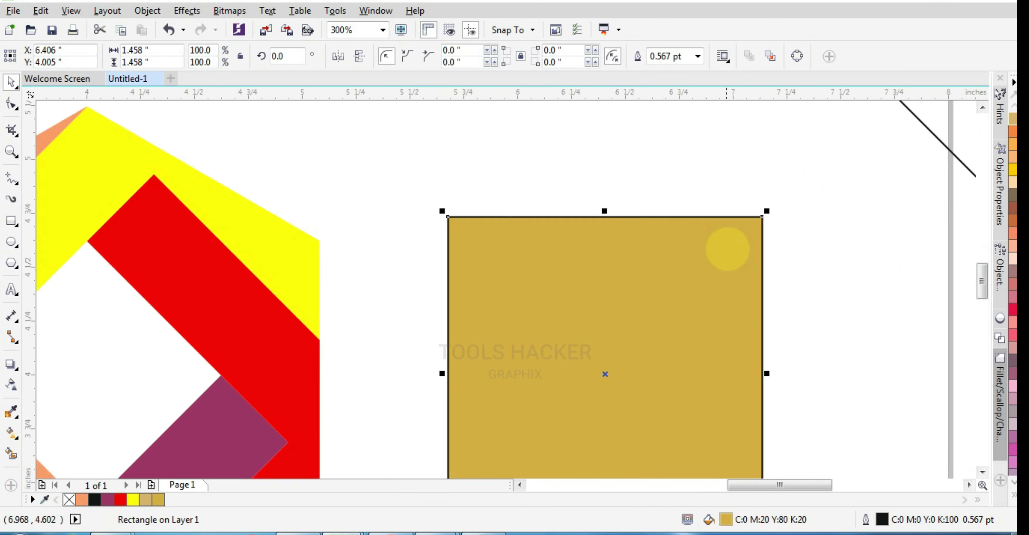
{"action": "scroll", "coordinate": [729, 252], "scroll_direction": "down", "scroll_amount": 1}
{"action": "left_click", "coordinate": [780, 305]}
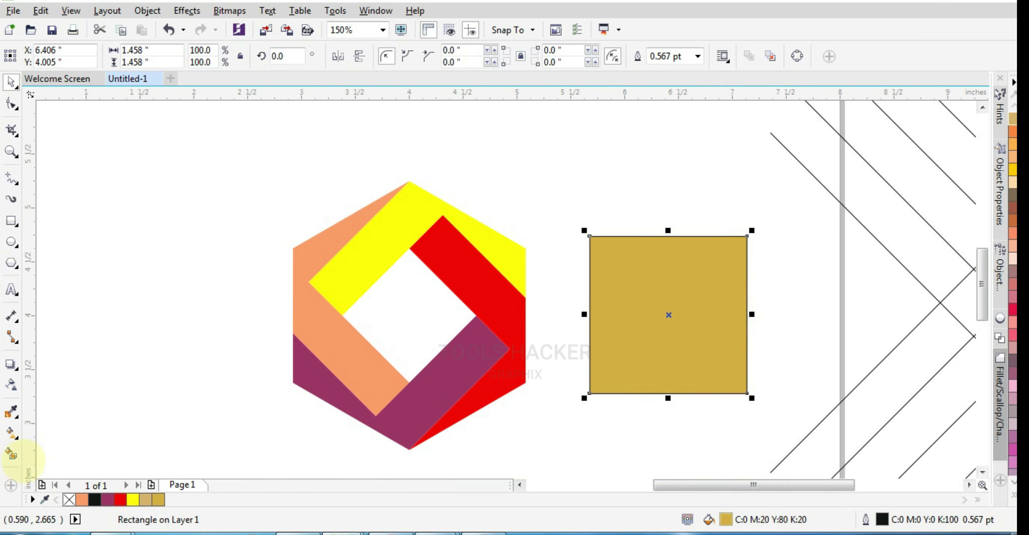
- Apply a vertical linear fountain fill to the square and match its end color to the gold at its start
{"action": "left_click", "coordinate": [16, 437]}
{"action": "left_click", "coordinate": [31, 433]}
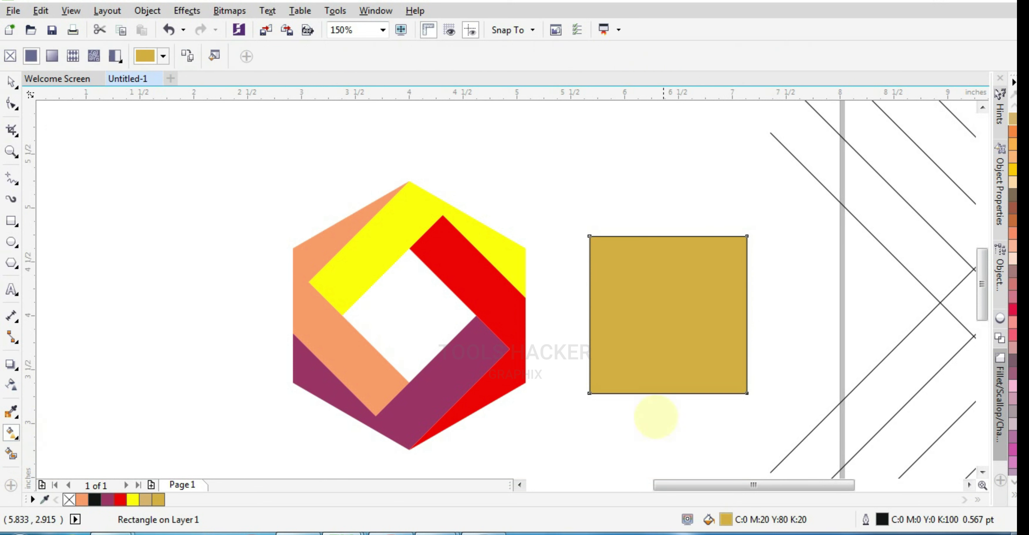
{"action": "left_click_drag", "start_coordinate": [662, 240], "coordinate": [661, 392]}
{"action": "left_click", "coordinate": [698, 387]}
{"action": "left_click", "coordinate": [731, 230]}
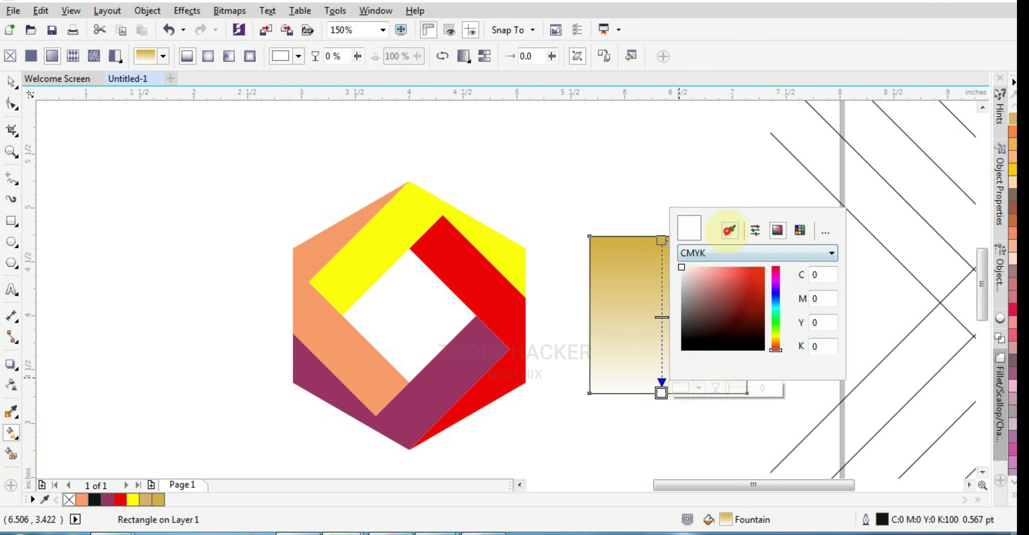
{"action": "left_click", "coordinate": [661, 240]}
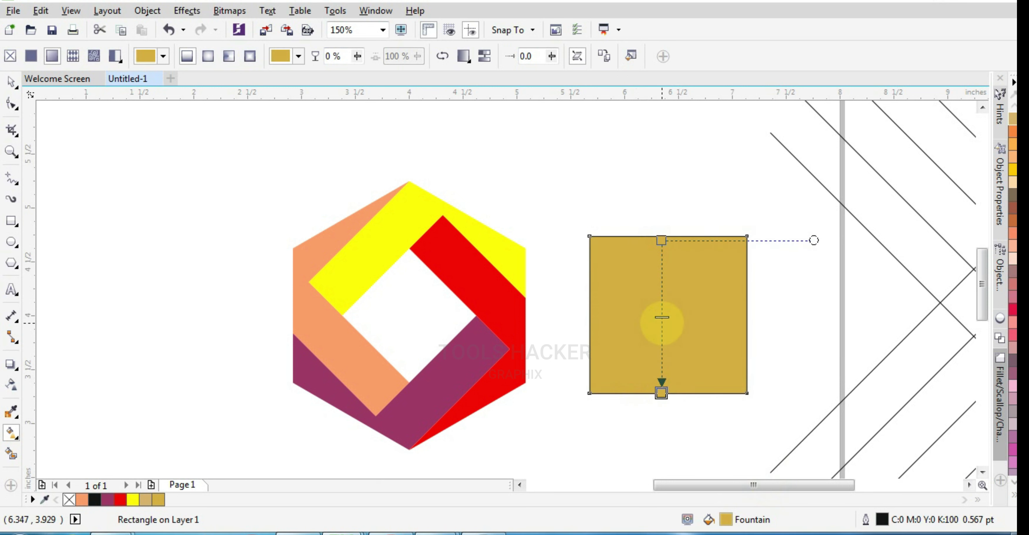
- Add a color node at 49% of the square's gradient and color it pale yellow
{"action": "double_click", "coordinate": [662, 322]}
{"action": "left_click_drag", "start_coordinate": [661, 322], "coordinate": [661, 315]}
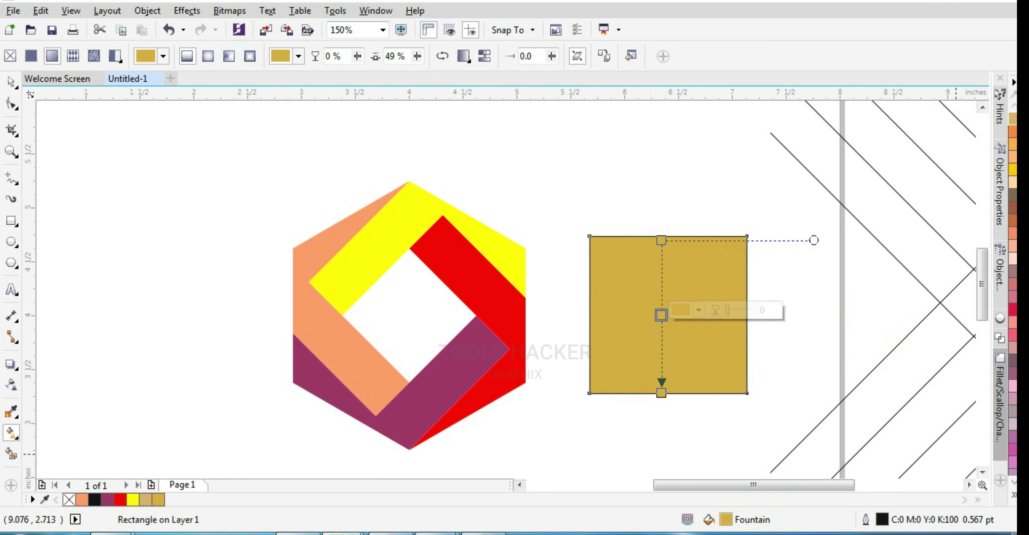
{"action": "left_click", "coordinate": [1014, 495]}
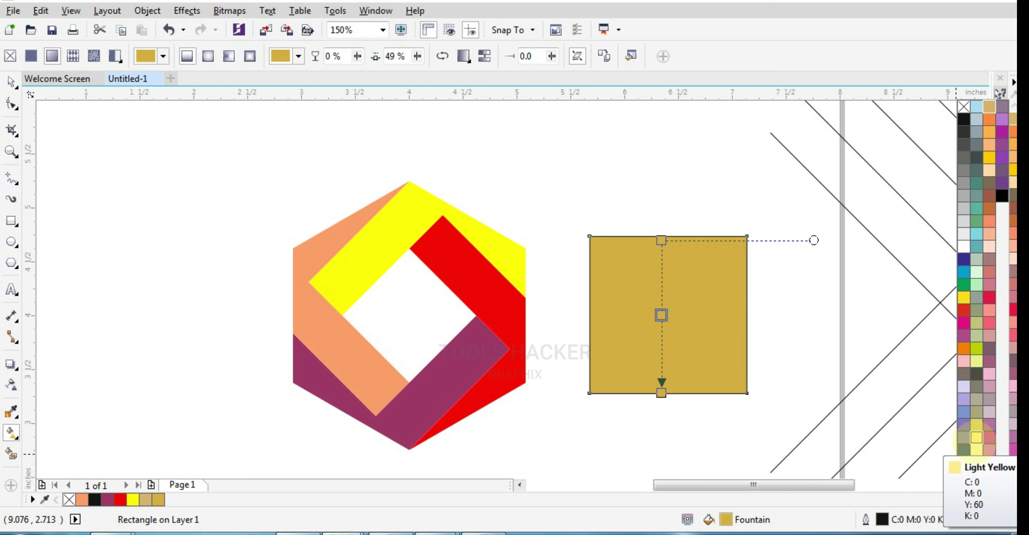
{"action": "left_click", "coordinate": [976, 449]}
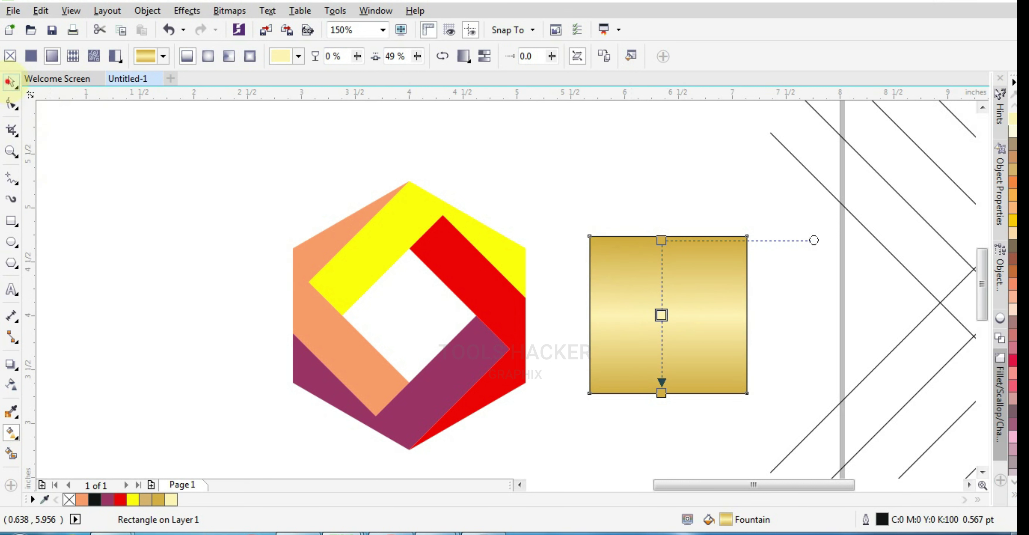
{"action": "left_click", "coordinate": [10, 82]}
{"action": "left_click", "coordinate": [260, 172]}
- Rotate the square's fountain fill to about 56.9° so that the light band runs diagonally
{"action": "left_click", "coordinate": [653, 313]}
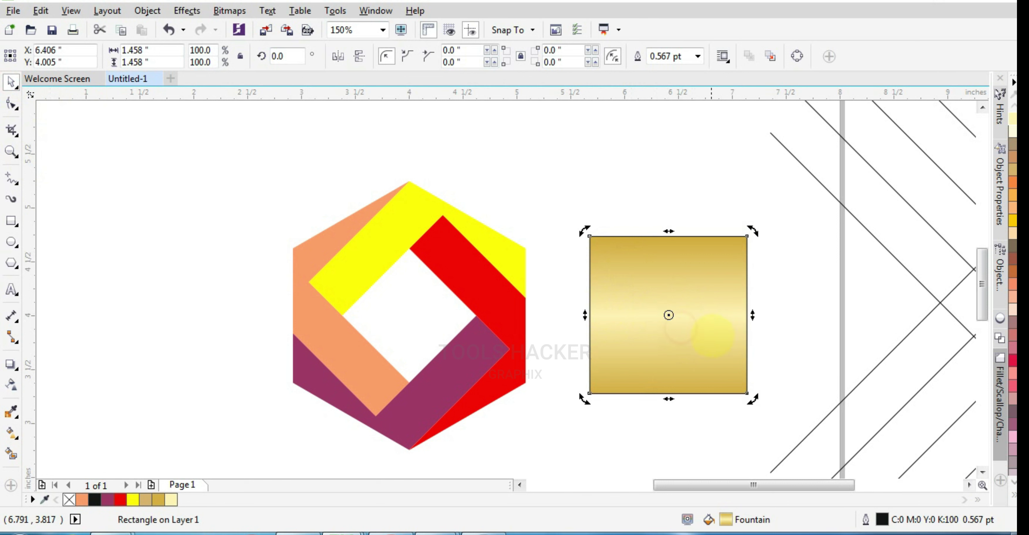
{"action": "left_click", "coordinate": [724, 518]}
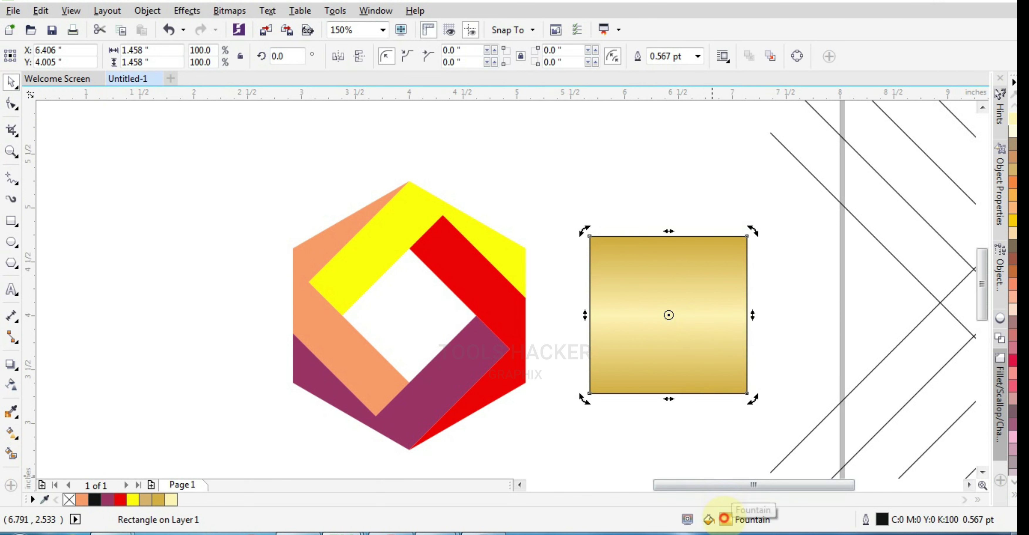
{"action": "left_click_drag", "start_coordinate": [343, 250], "coordinate": [315, 212]}
{"action": "left_click", "coordinate": [682, 386]}
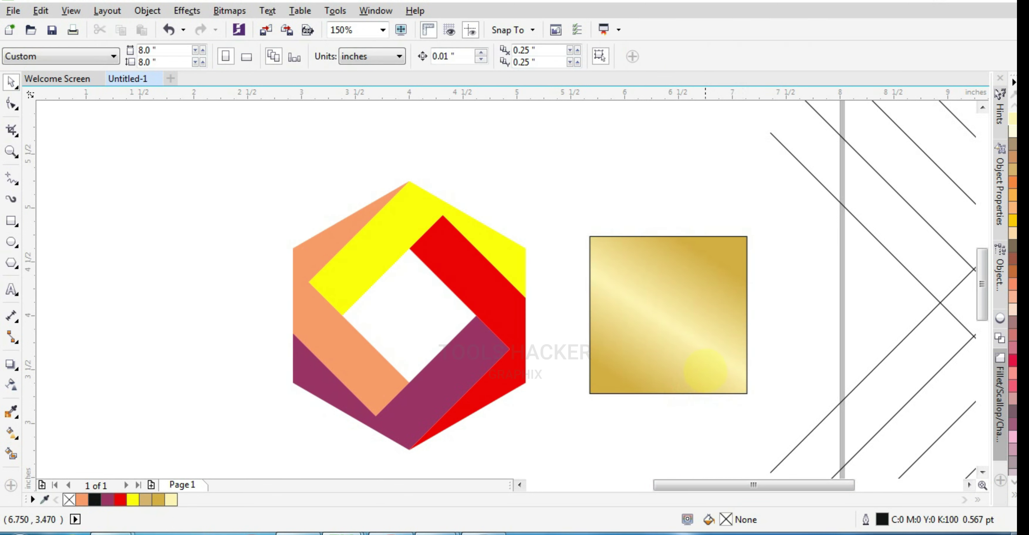
- Copy the square's gold fountain fill onto the hexagon's yellow shape
{"action": "left_click", "coordinate": [679, 338]}
{"action": "left_click_drag", "start_coordinate": [725, 518], "coordinate": [407, 233]}
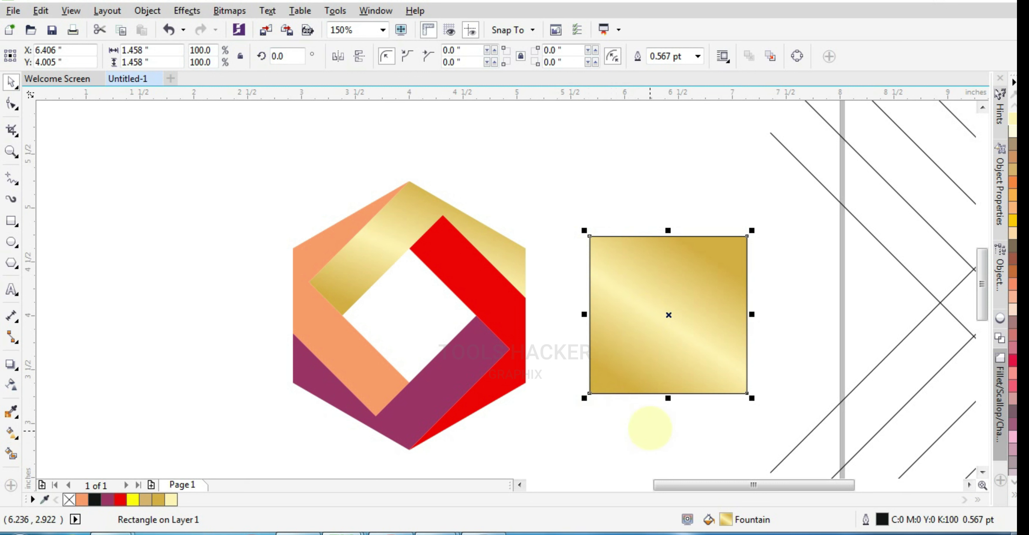
- Set both end colors of the square's gold gradient to C0 M20 Y80 K30 and rotate the fill to about 49.2°
{"action": "double_click", "coordinate": [725, 519]}
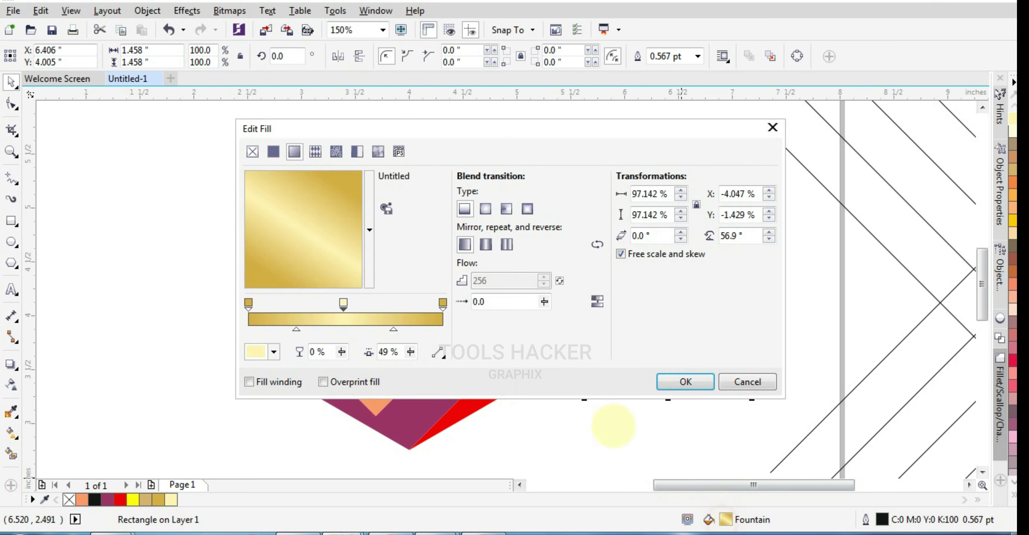
{"action": "left_click", "coordinate": [274, 351]}
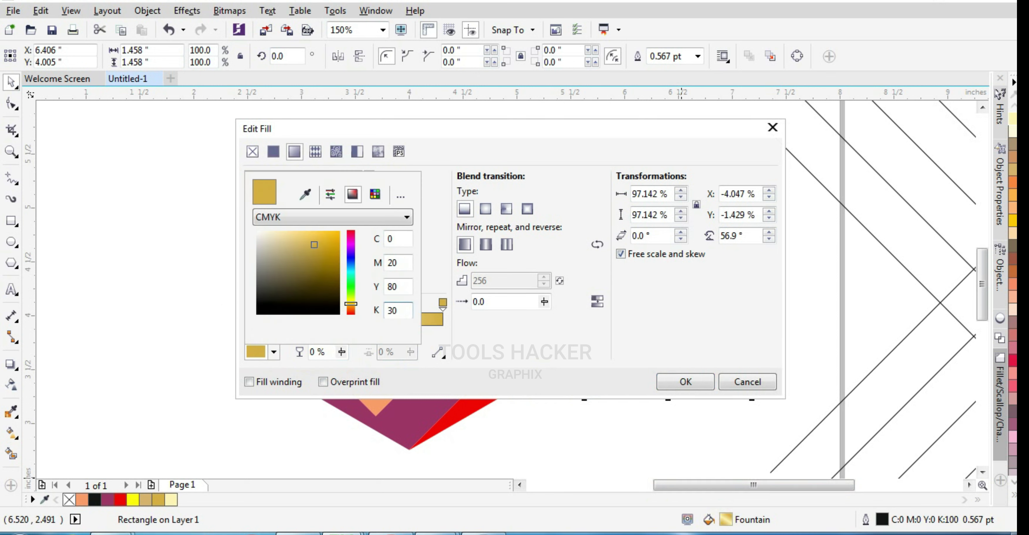
{"action": "left_click", "coordinate": [673, 380]}
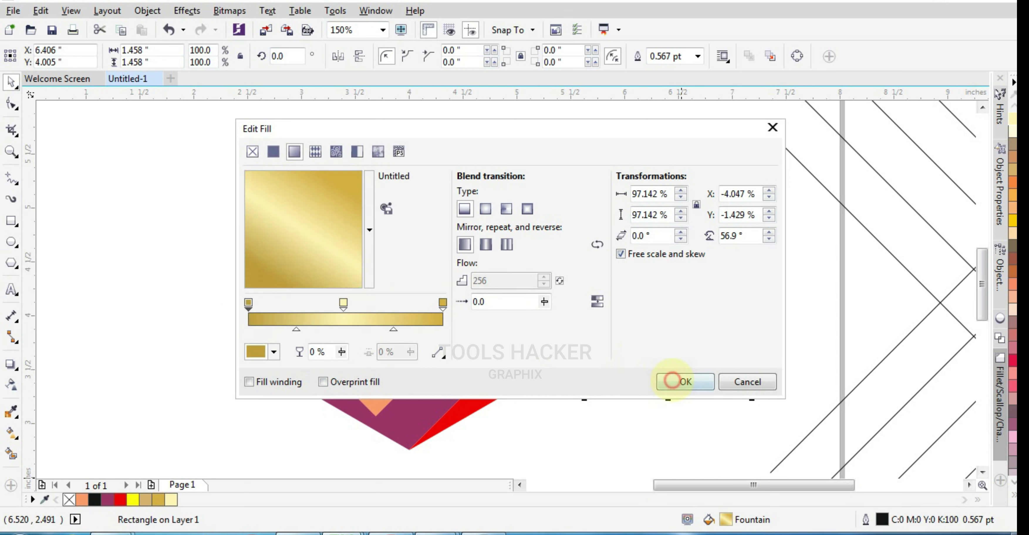
{"action": "left_click", "coordinate": [344, 182]}
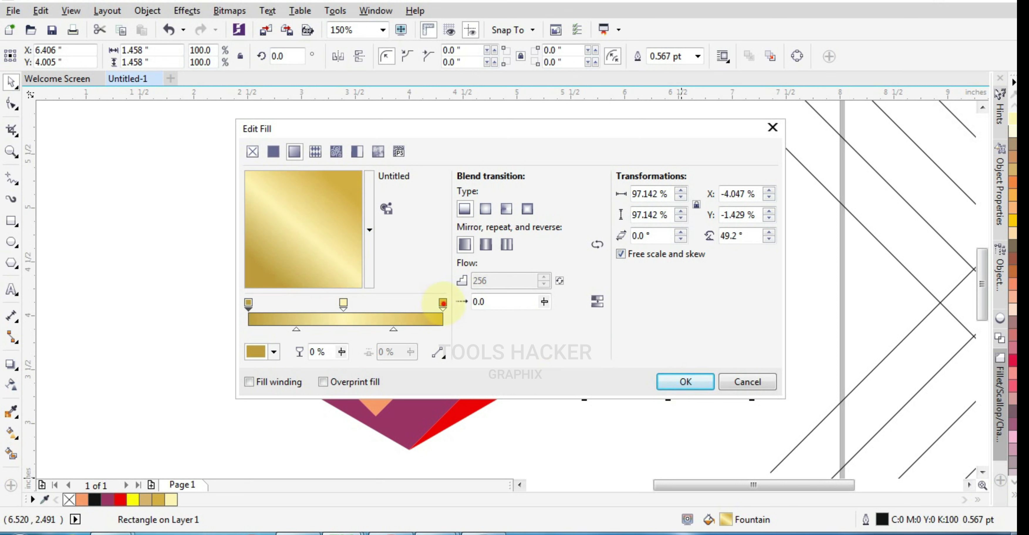
{"action": "left_click", "coordinate": [270, 352]}
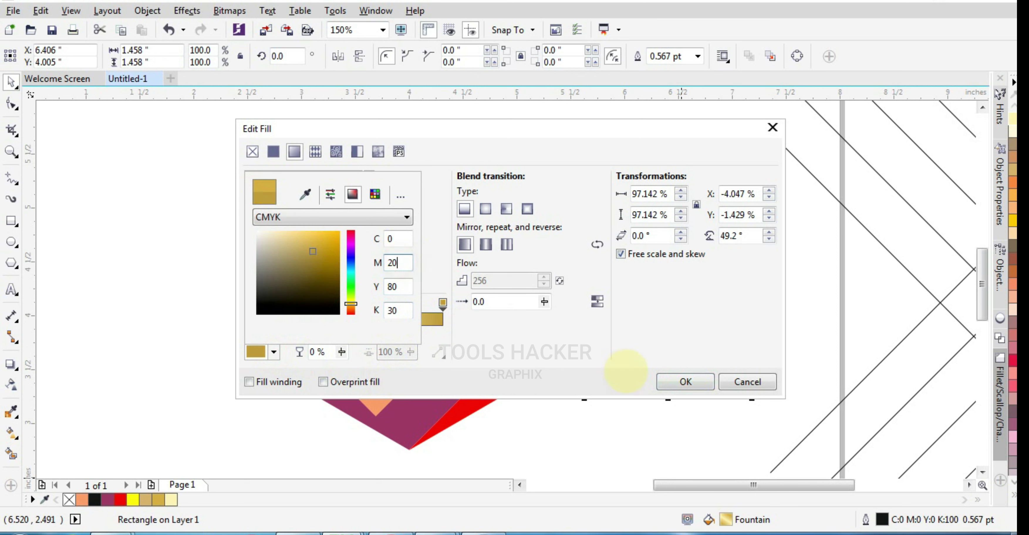
{"action": "left_click", "coordinate": [671, 382]}
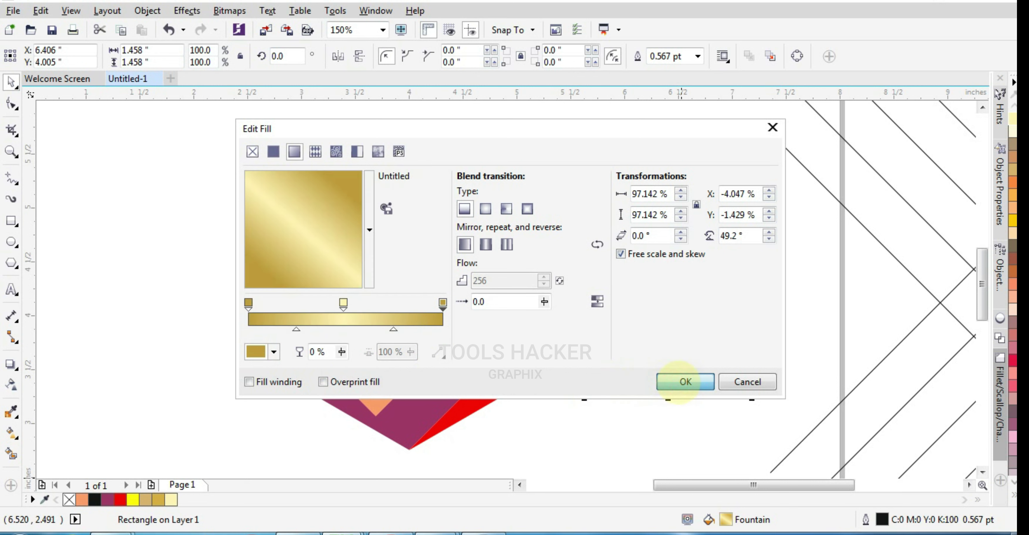
{"action": "left_click", "coordinate": [686, 381]}
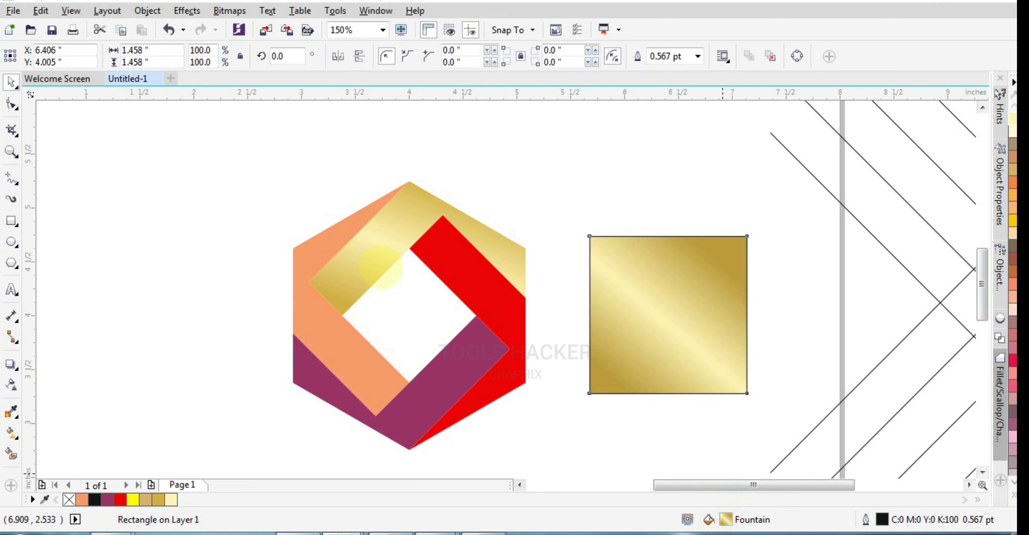
- Copy the square's darker gold fountain fill onto the hexagon's upper gold band and its red band
{"action": "left_click", "coordinate": [570, 402]}
{"action": "left_click", "coordinate": [625, 356]}
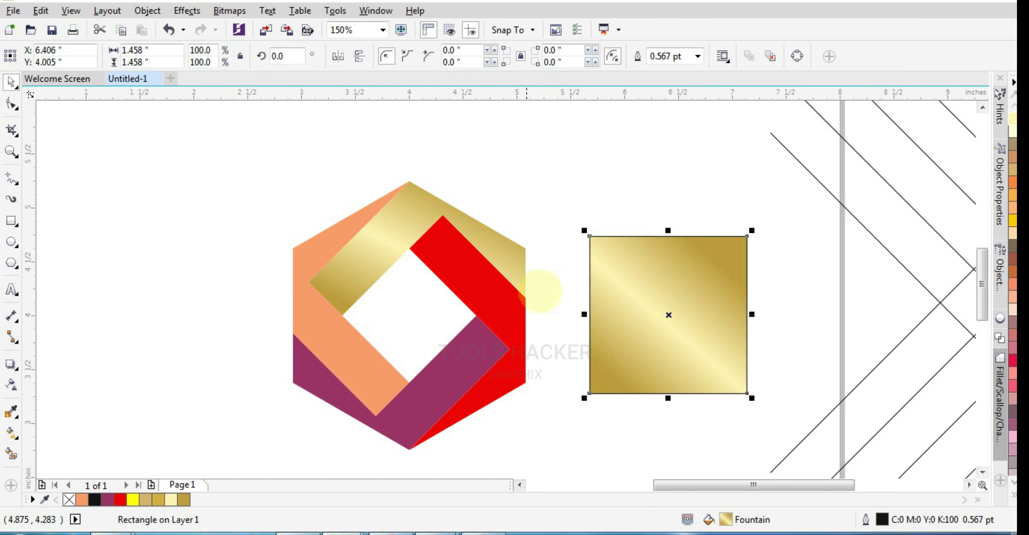
{"action": "left_click", "coordinate": [505, 301]}
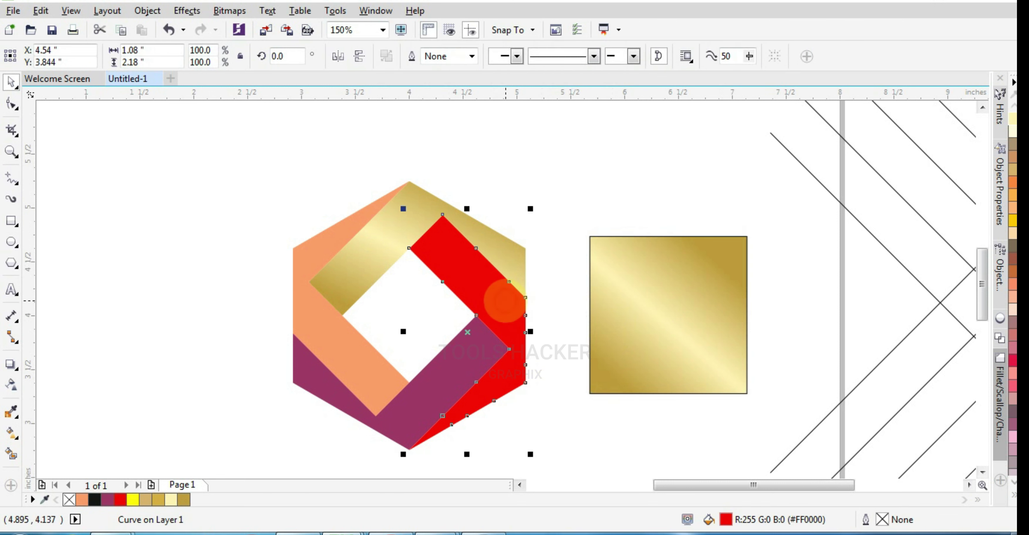
{"action": "key", "text": "ctrl+r"}
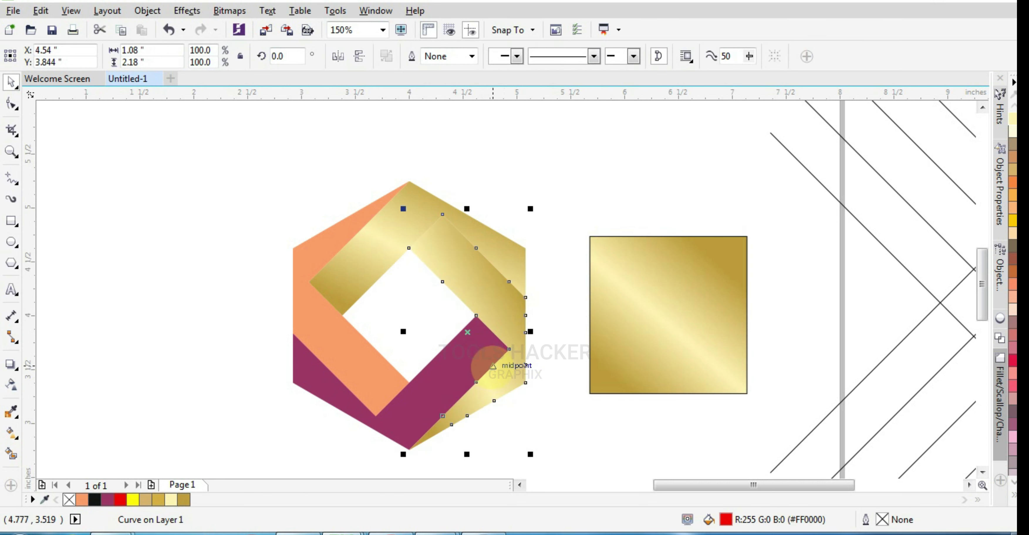
{"action": "key", "text": "ctrl+z"}
{"action": "left_click", "coordinate": [633, 381]}
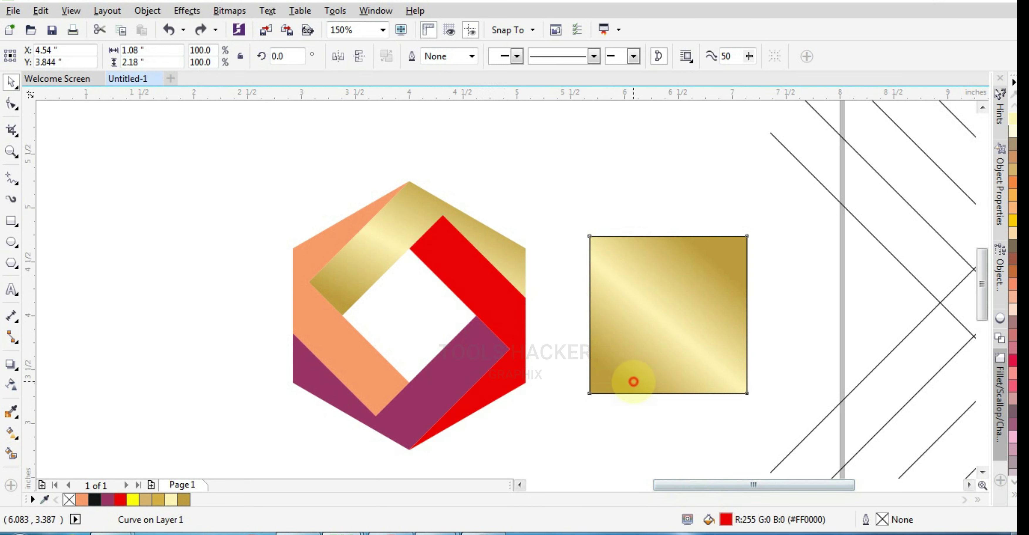
{"action": "left_click_drag", "start_coordinate": [724, 519], "coordinate": [498, 389]}
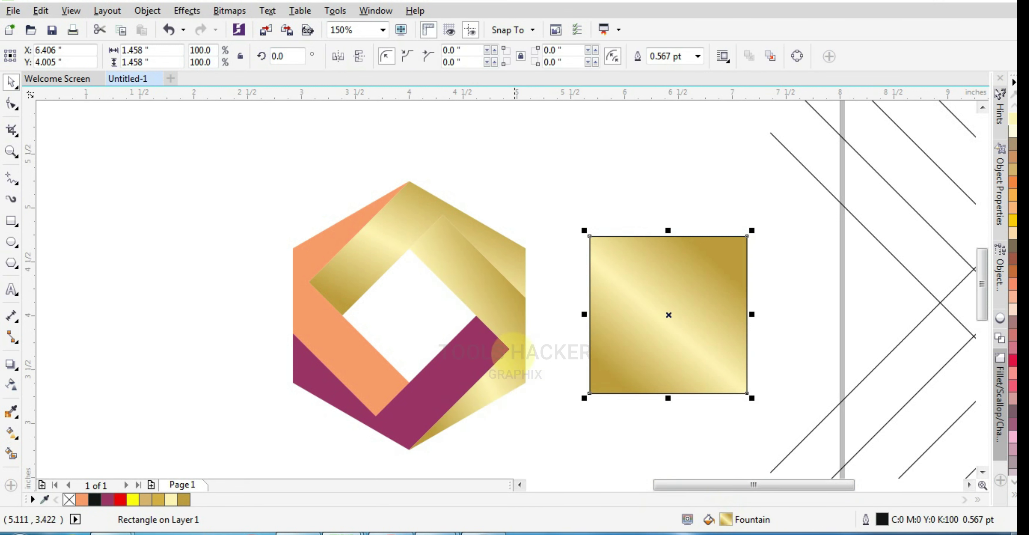
- Move the gold square farther right, away from the hexagon, and select the formerly red band on the hexagon's right side
{"action": "left_click_drag", "start_coordinate": [639, 326], "coordinate": [763, 340]}
{"action": "left_click", "coordinate": [508, 324]}
{"action": "scroll", "coordinate": [440, 294], "scroll_direction": "up", "scroll_amount": 2}
{"action": "scroll", "coordinate": [439, 293], "scroll_direction": "down", "scroll_amount": 2}
{"action": "left_click", "coordinate": [533, 302]}
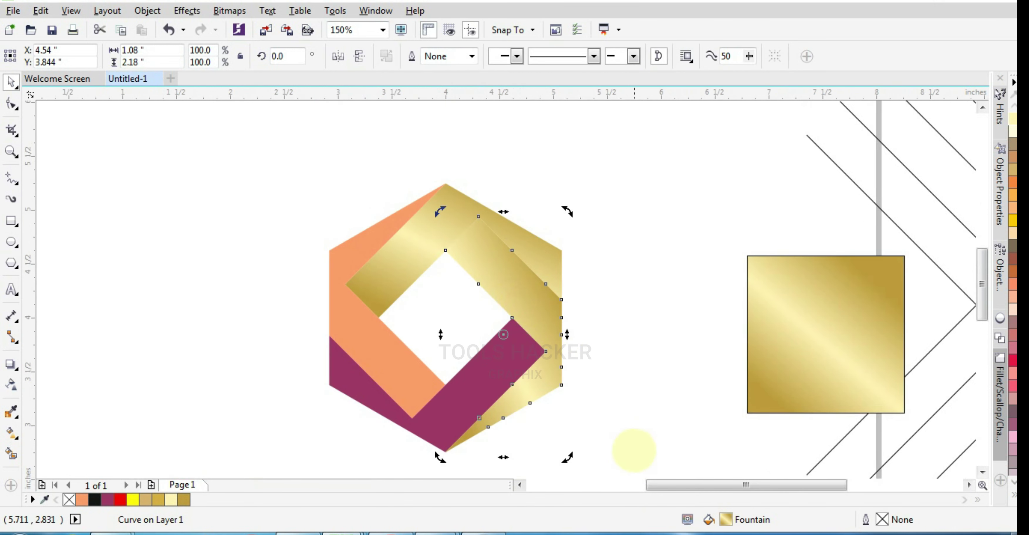
{"action": "left_click", "coordinate": [730, 432]}
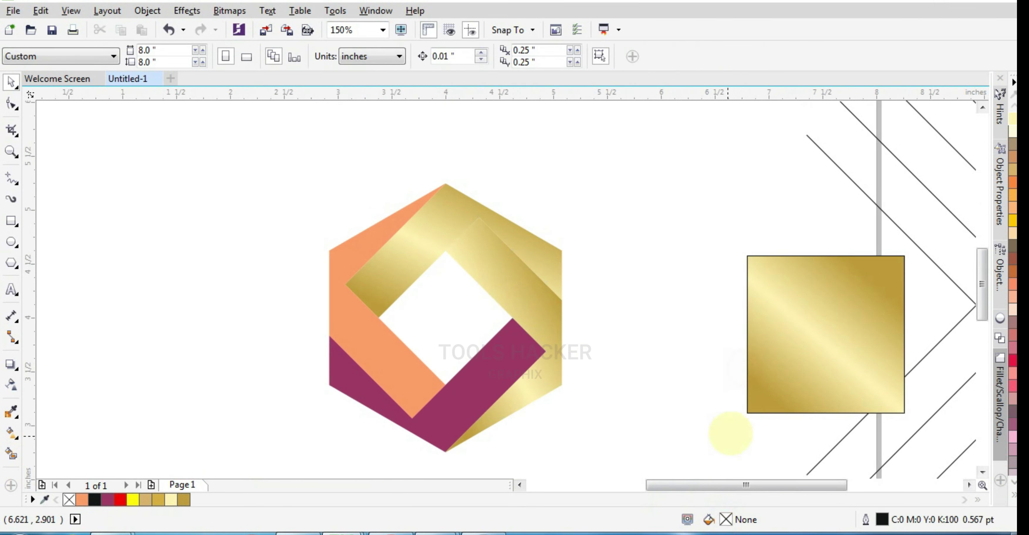
{"action": "left_click", "coordinate": [557, 326]}
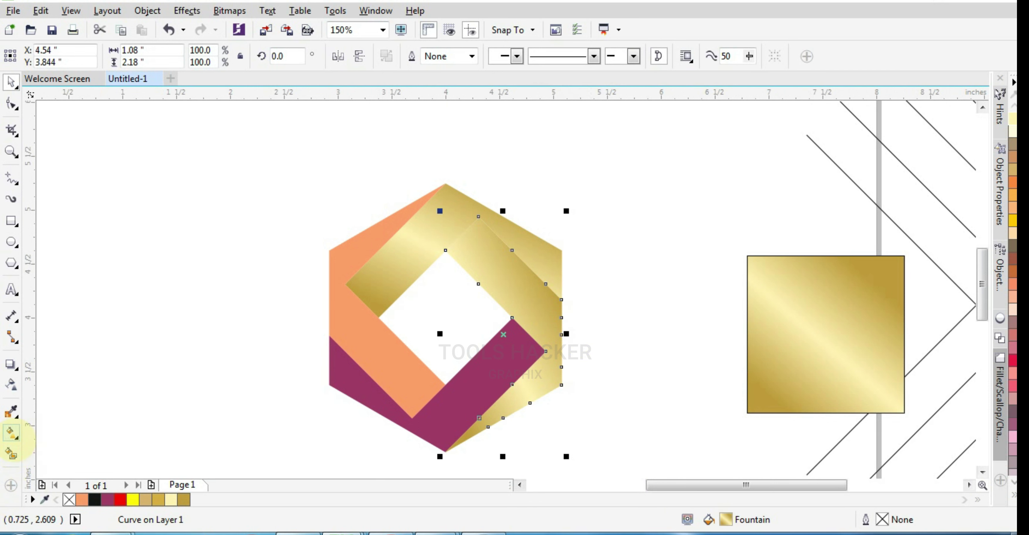
{"action": "double_click", "coordinate": [725, 519]}
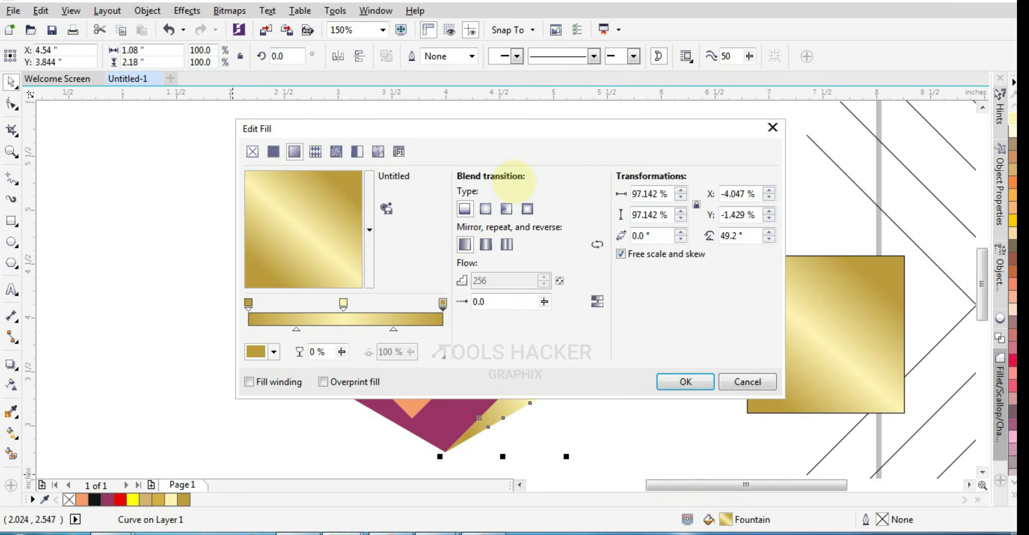
{"action": "left_click_drag", "start_coordinate": [499, 138], "coordinate": [871, 40]}
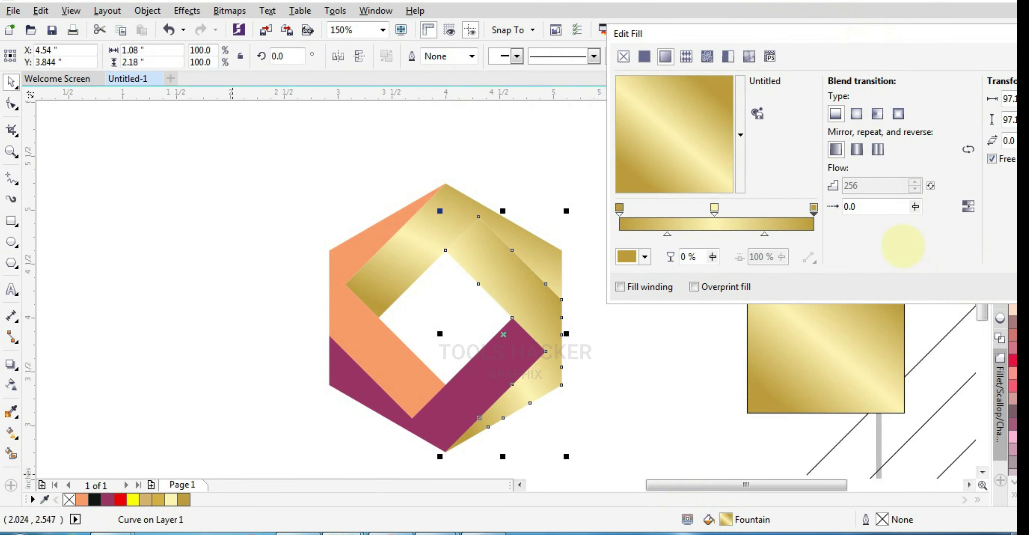
{"action": "left_click_drag", "start_coordinate": [768, 34], "coordinate": [645, 39]}
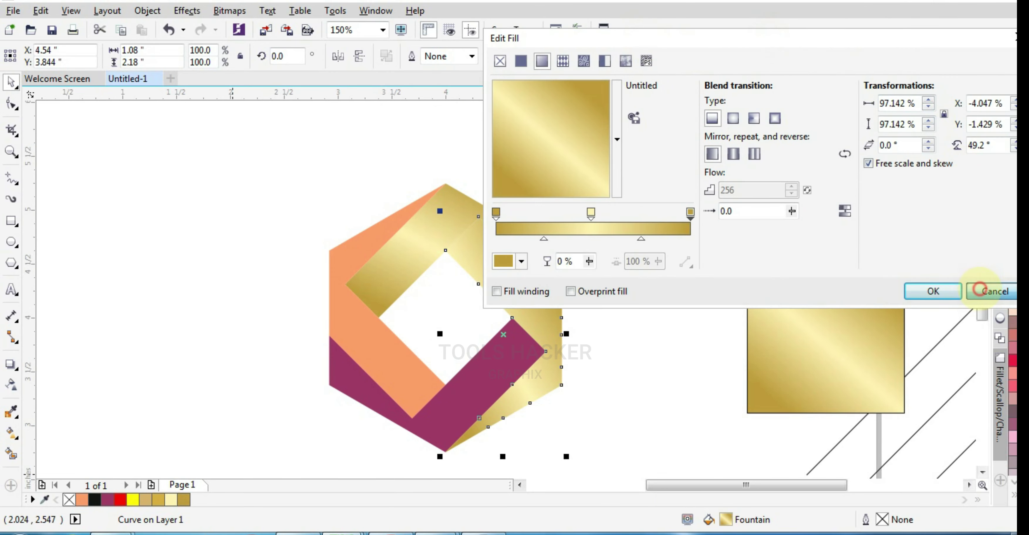
{"action": "left_click", "coordinate": [981, 289]}
- Realign the right band's fountain fill to run from the hexagon's lower-right corner to the band's upper tip
{"action": "left_click", "coordinate": [12, 433]}
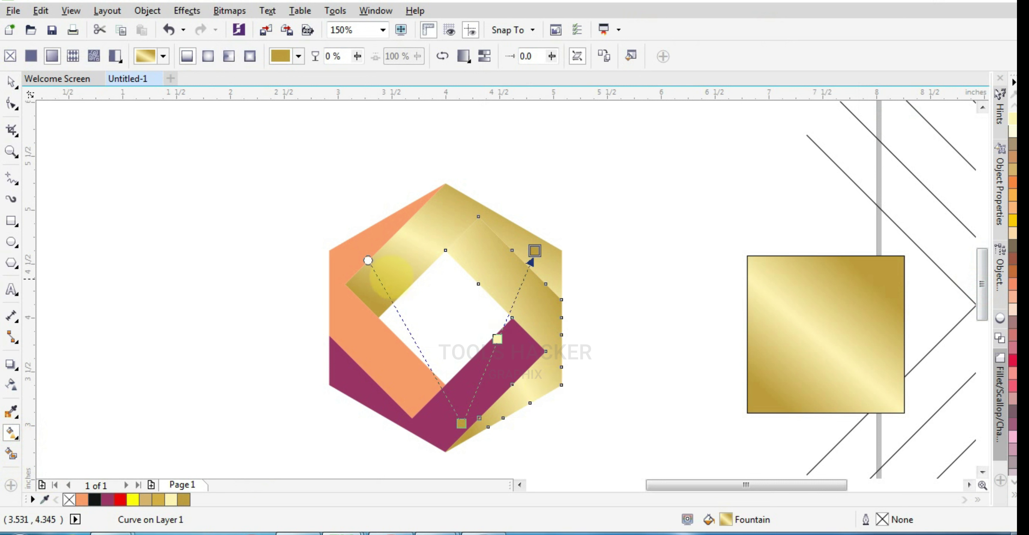
{"action": "left_click_drag", "start_coordinate": [368, 262], "coordinate": [313, 322]}
{"action": "left_click_drag", "start_coordinate": [534, 251], "coordinate": [464, 229]}
{"action": "left_click", "coordinate": [461, 423]}
{"action": "left_click_drag", "start_coordinate": [462, 423], "coordinate": [561, 384]}
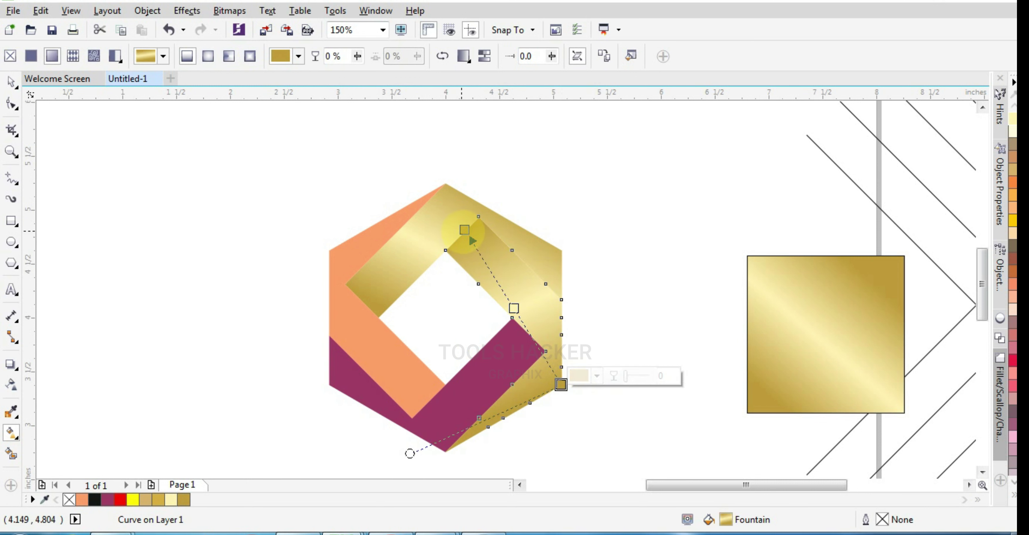
{"action": "left_click_drag", "start_coordinate": [463, 231], "coordinate": [462, 233]}
{"action": "left_click", "coordinate": [11, 83]}
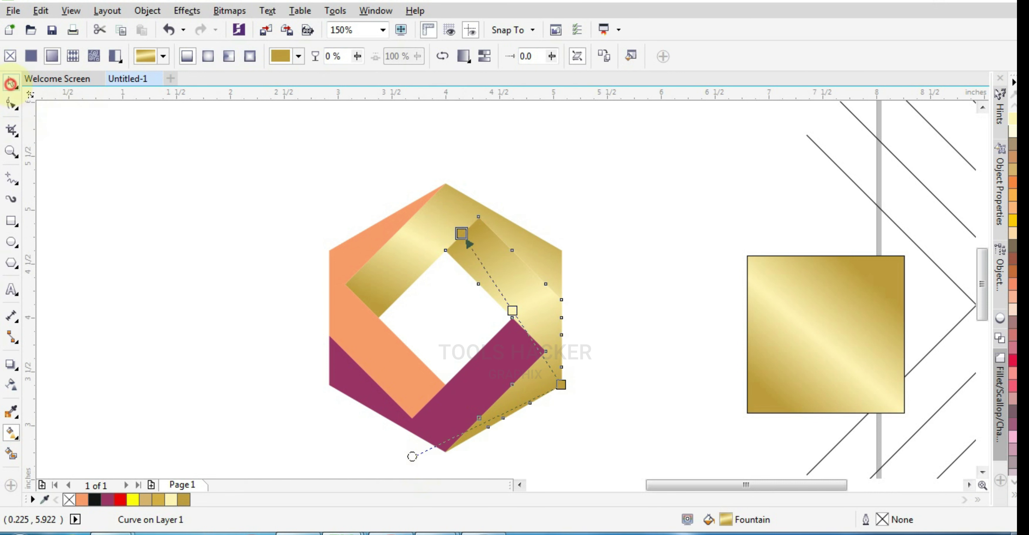
- Copy the square's gold fountain fill onto the hexagon's purple band and select that band
{"action": "left_click", "coordinate": [753, 334]}
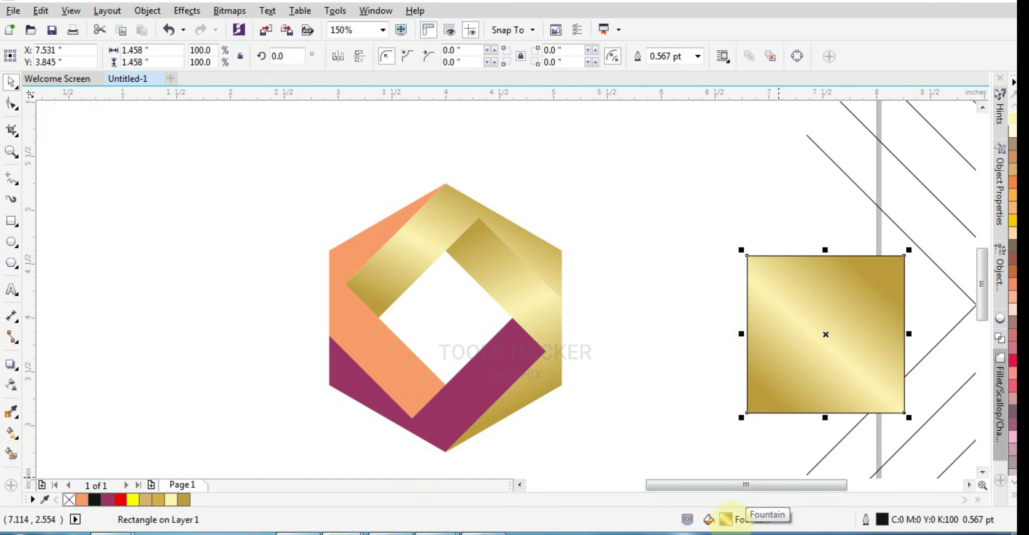
{"action": "left_click_drag", "start_coordinate": [728, 520], "coordinate": [485, 392]}
{"action": "left_click", "coordinate": [558, 415]}
{"action": "left_click", "coordinate": [478, 399]}
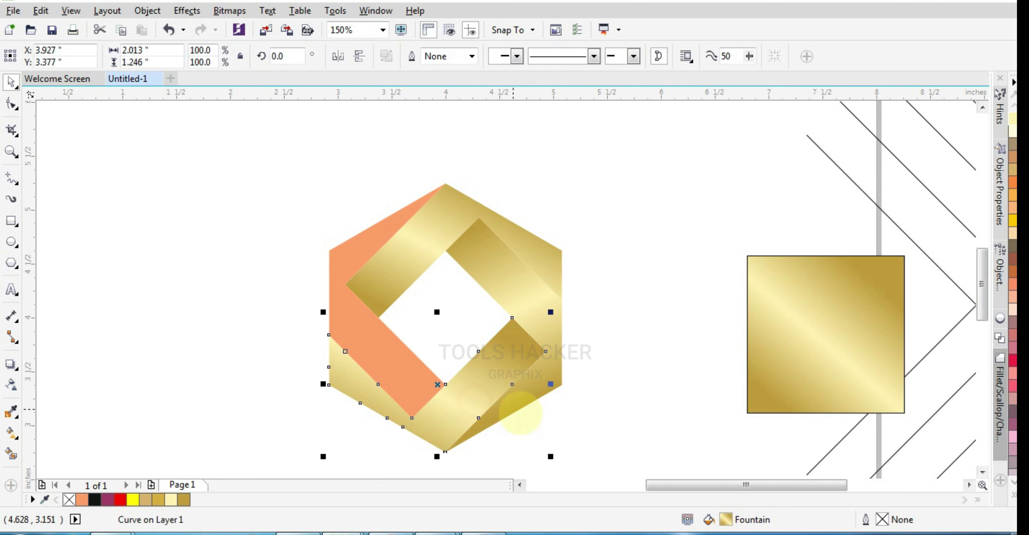
- Realign the bottom band's fountain fill diagonally from near the hexagon's bottom corner to the band's upper-right tip
{"action": "left_click", "coordinate": [12, 433]}
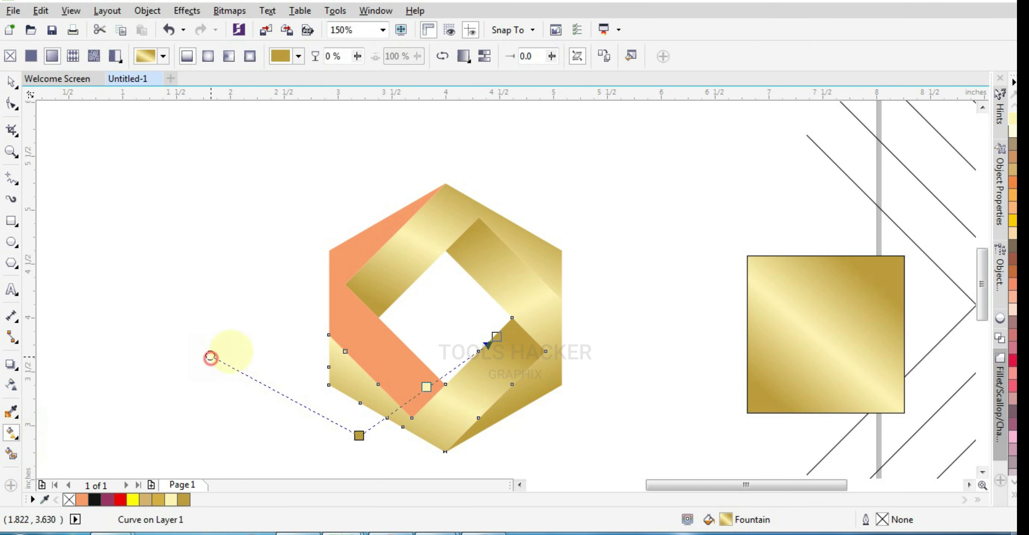
{"action": "left_click_drag", "start_coordinate": [211, 356], "coordinate": [274, 328]}
{"action": "left_click_drag", "start_coordinate": [496, 336], "coordinate": [528, 338]}
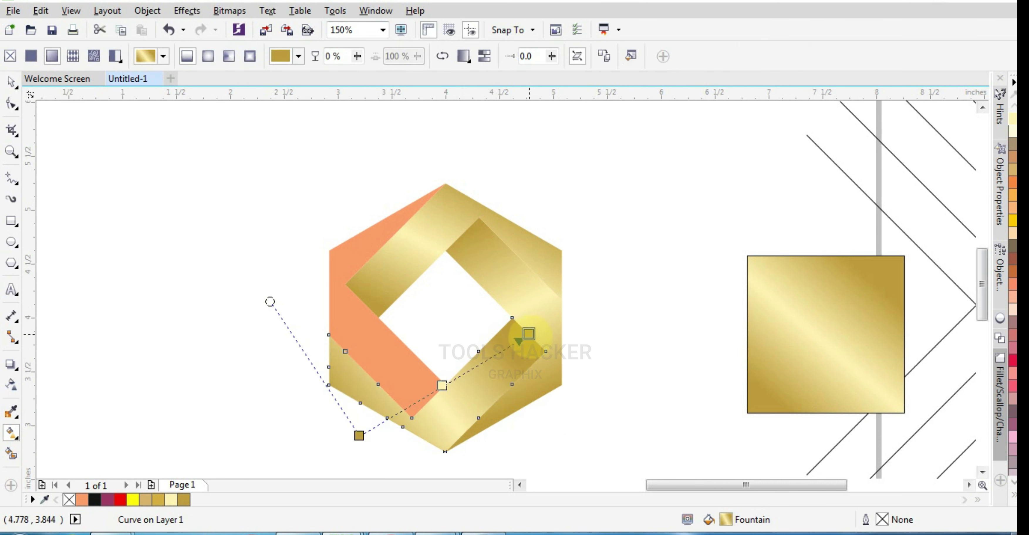
{"action": "left_click_drag", "start_coordinate": [359, 435], "coordinate": [331, 386]}
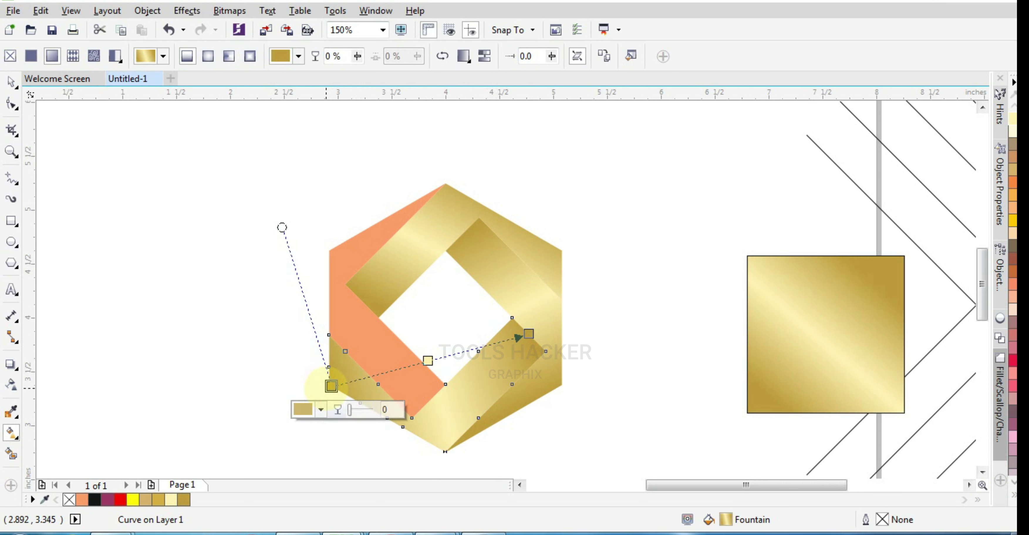
{"action": "left_click_drag", "start_coordinate": [331, 386], "coordinate": [417, 448]}
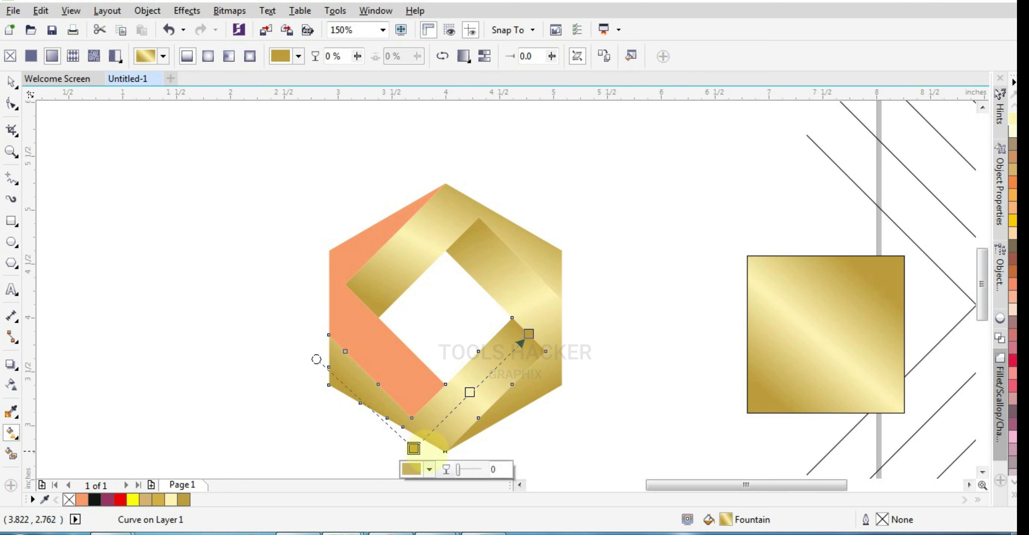
{"action": "left_click", "coordinate": [508, 433]}
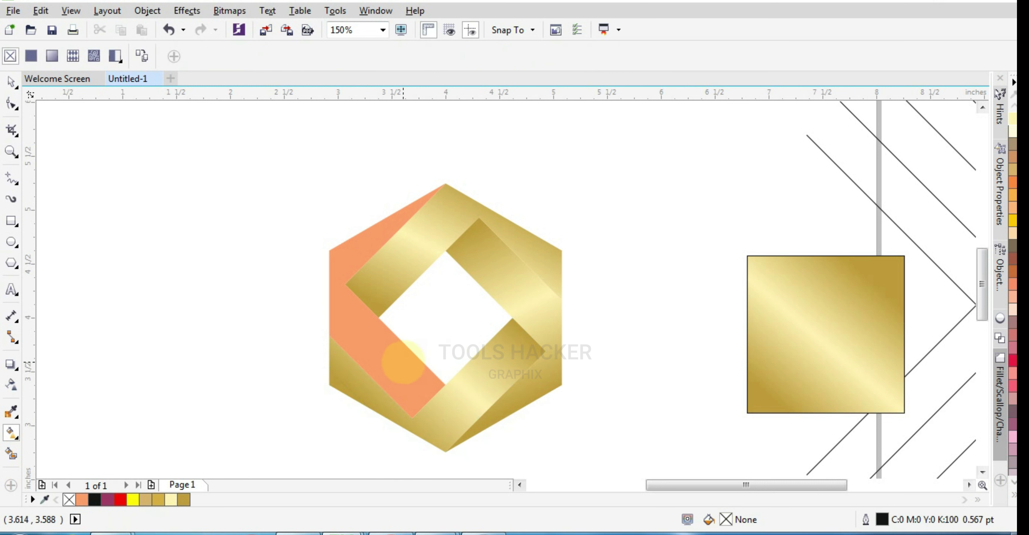
- Refine the right band's fountain fill by moving its start node up the hexagon's right edge and adjusting its skew handle
{"action": "left_click", "coordinate": [541, 383]}
{"action": "left_click_drag", "start_coordinate": [559, 383], "coordinate": [561, 370]}
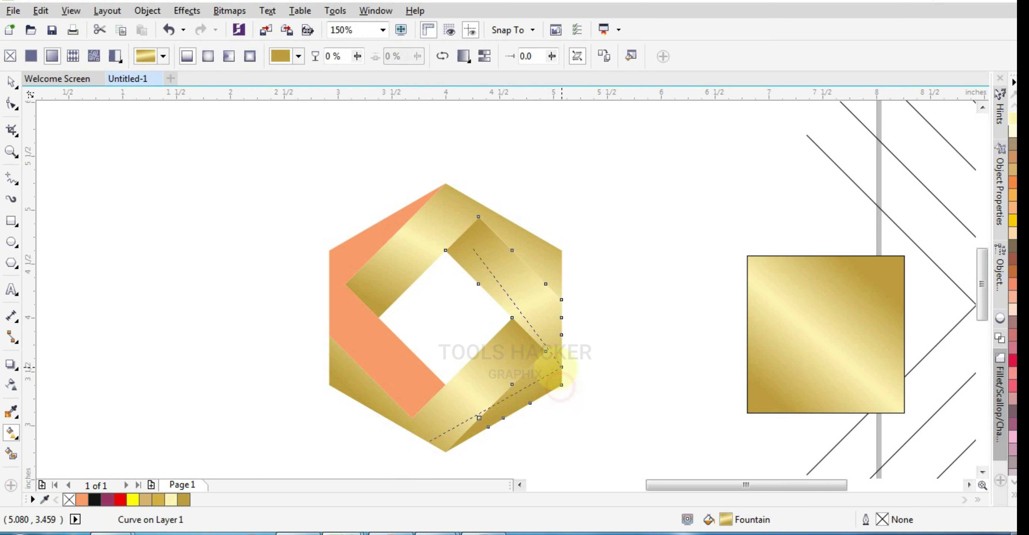
{"action": "left_click_drag", "start_coordinate": [442, 427], "coordinate": [448, 449]}
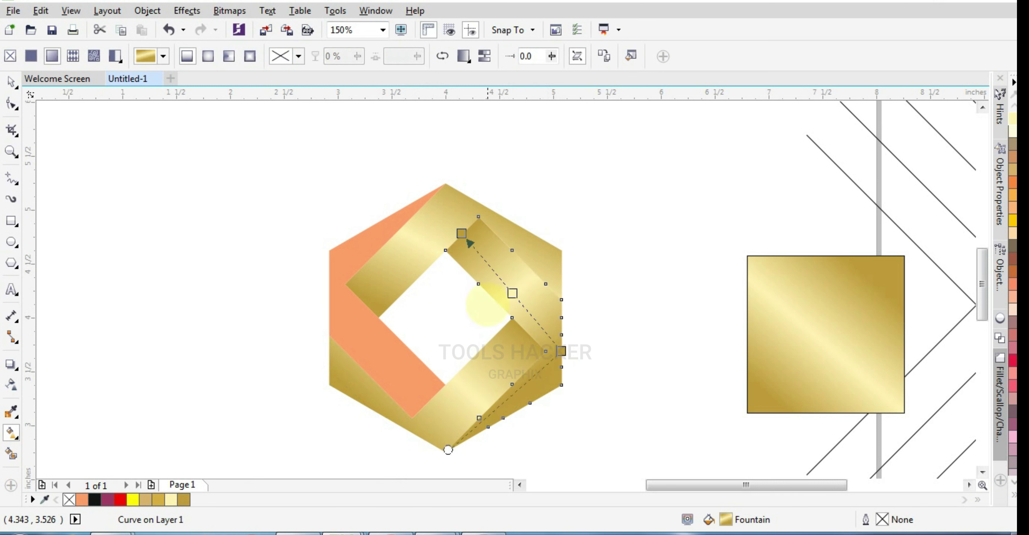
{"action": "left_click_drag", "start_coordinate": [561, 351], "coordinate": [561, 343]}
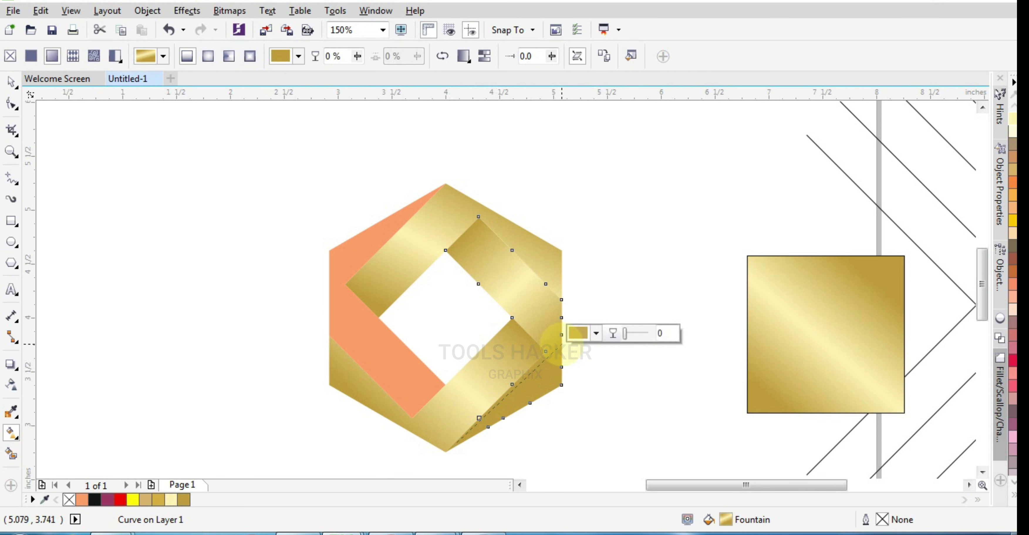
{"action": "left_click_drag", "start_coordinate": [562, 343], "coordinate": [562, 351]}
- Adjust the top band's fountain fill to run from its lower-left tip to the hexagon's upper-right edge near the apex
{"action": "left_click", "coordinate": [512, 203]}
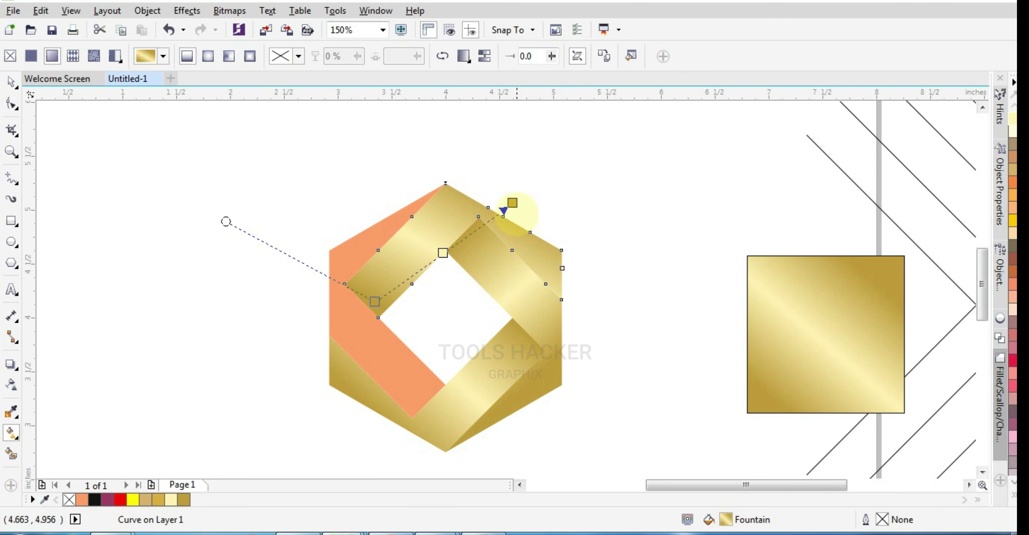
{"action": "left_click_drag", "start_coordinate": [512, 203], "coordinate": [498, 210]}
{"action": "left_click_drag", "start_coordinate": [375, 302], "coordinate": [374, 306]}
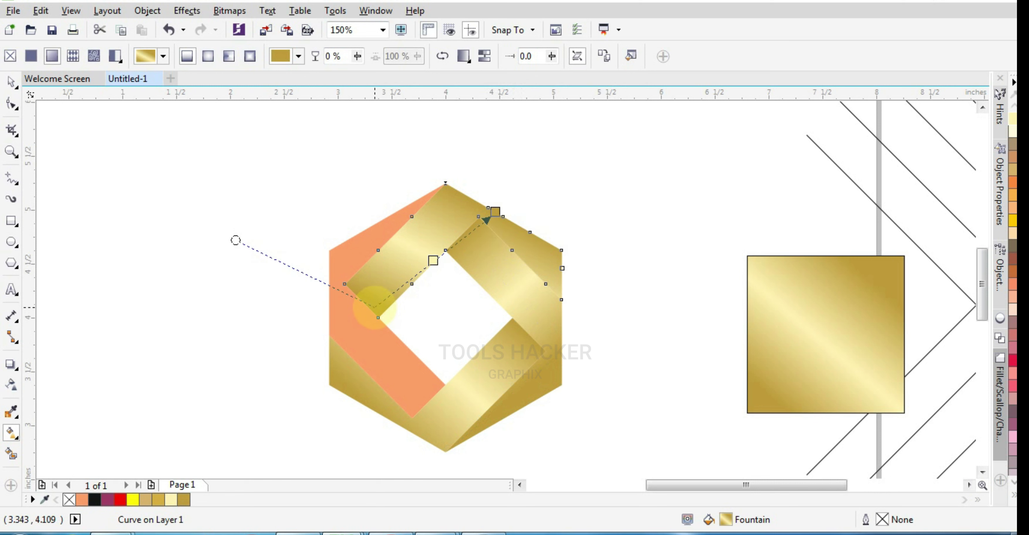
{"action": "left_click_drag", "start_coordinate": [492, 211], "coordinate": [482, 204]}
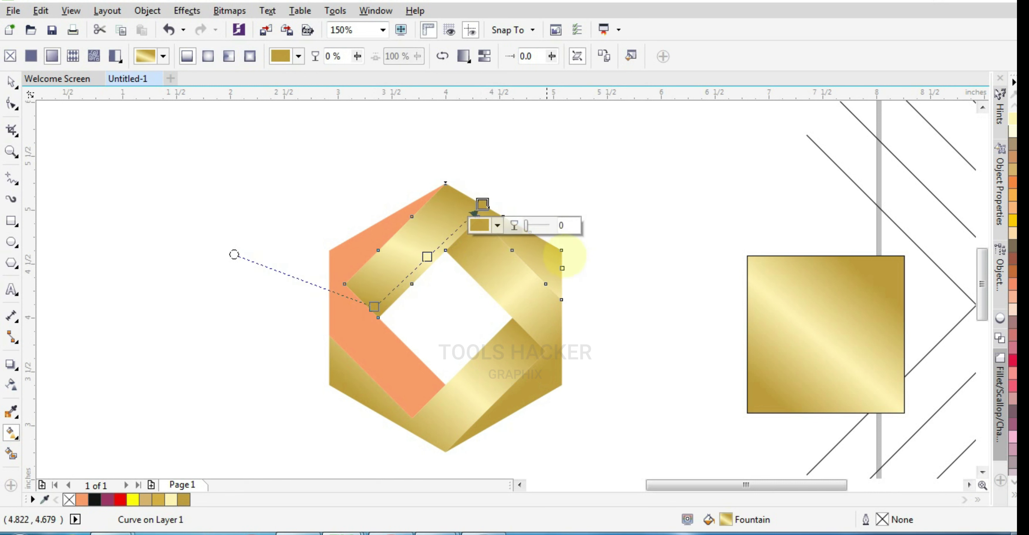
- Nudge the start node of the bottom band's fountain fill along the hexagon's lower-left edge
{"action": "scroll", "coordinate": [573, 259], "scroll_direction": "down", "scroll_amount": 1}
{"action": "scroll", "coordinate": [505, 311], "scroll_direction": "up", "scroll_amount": 1}
{"action": "left_click", "coordinate": [468, 314]}
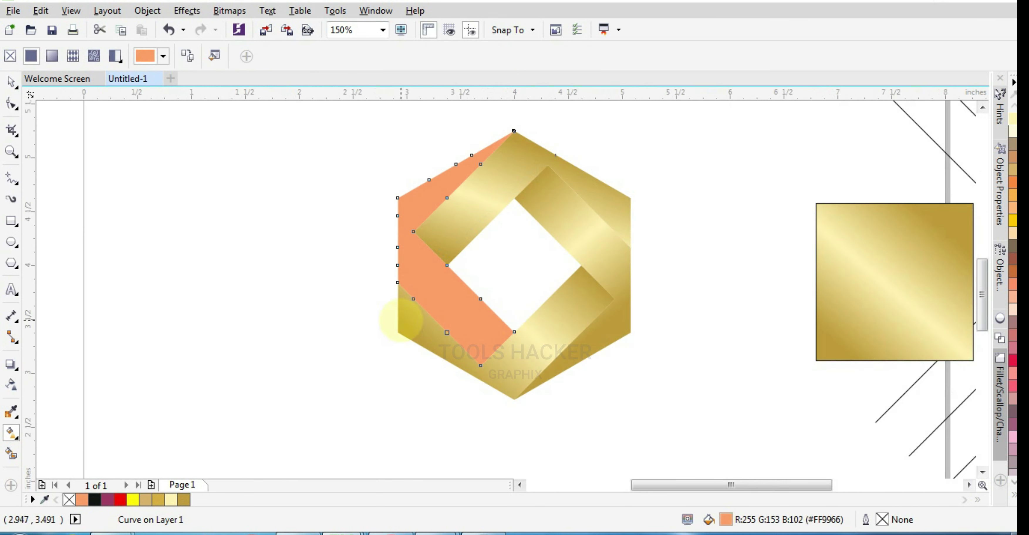
{"action": "left_click", "coordinate": [412, 320]}
{"action": "left_click_drag", "start_coordinate": [482, 396], "coordinate": [483, 391]}
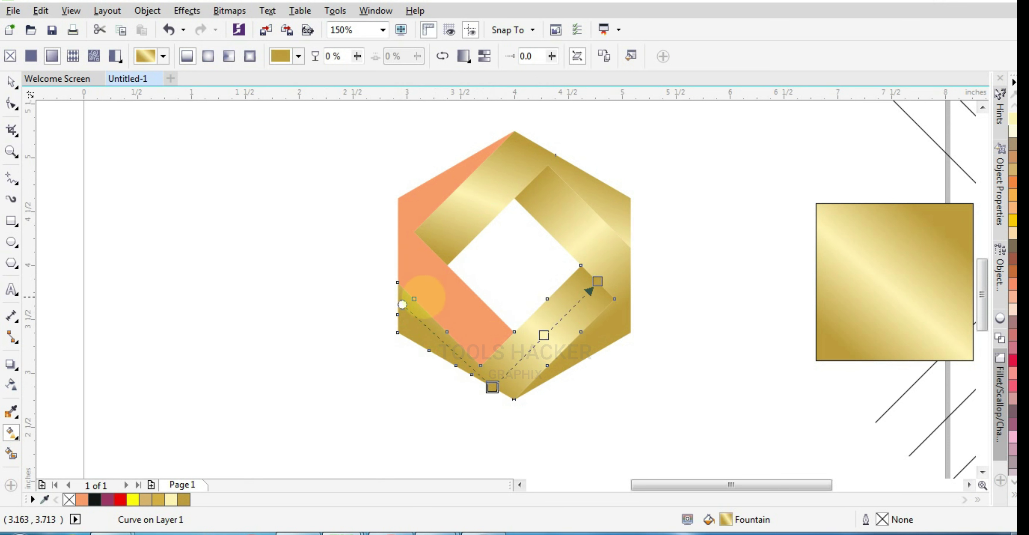
- Copy the bottom band's gold fountain fill onto the hexagon's orange left band and select that band
{"action": "left_click", "coordinate": [11, 82]}
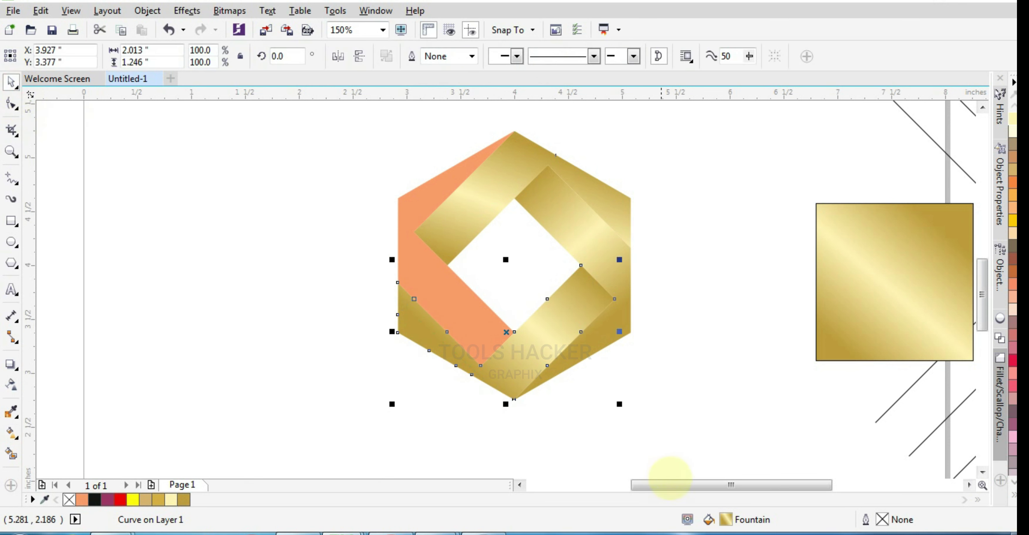
{"action": "left_click_drag", "start_coordinate": [724, 519], "coordinate": [460, 325]}
{"action": "left_click", "coordinate": [466, 307]}
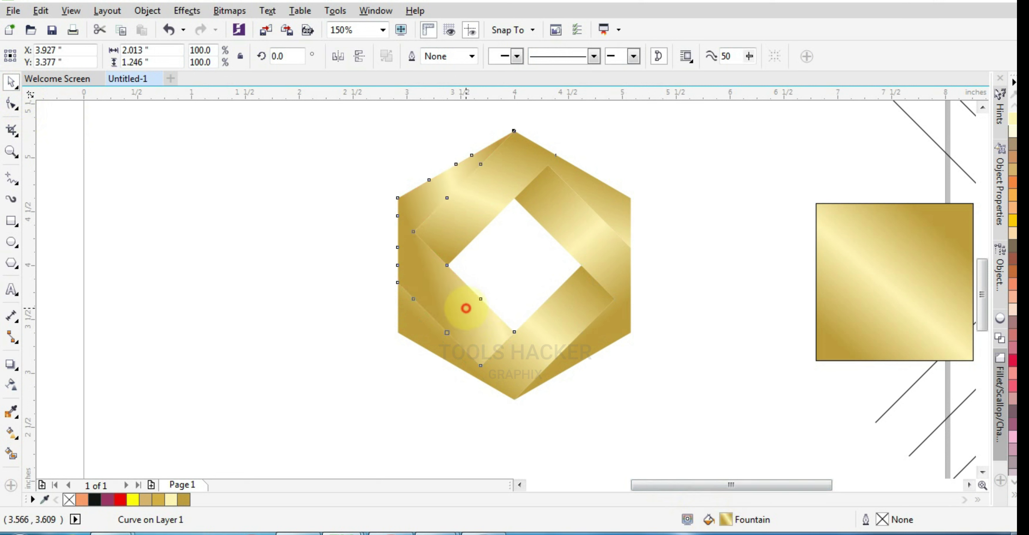
- Realign the left band's fountain fill from just outside the hexagon's left edge to the band's lower tip, with the skew handle beyond the upper-left edge
{"action": "left_click", "coordinate": [11, 433]}
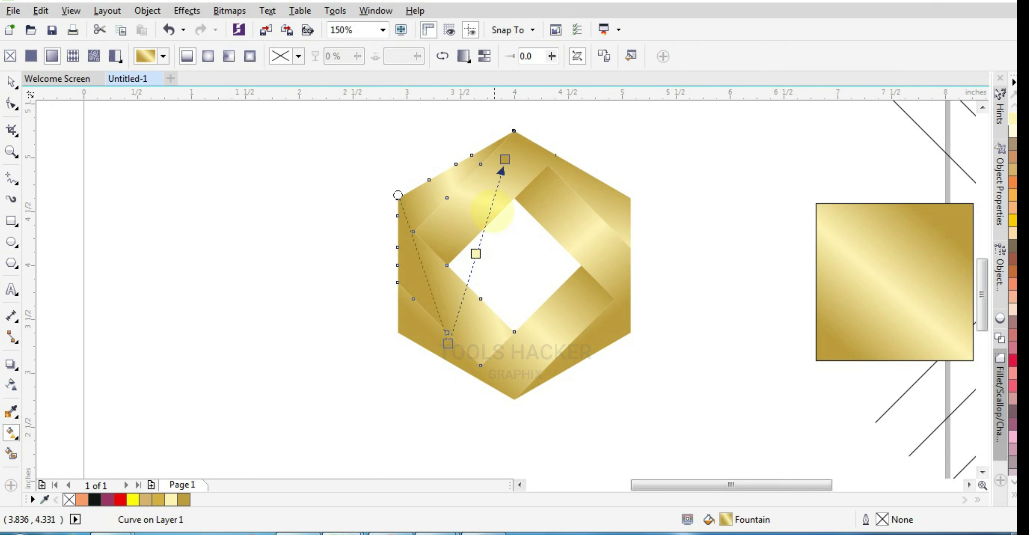
{"action": "mouse_move", "coordinate": [505, 160]}
{"action": "left_mouse_down"}
{"action": "mouse_move", "coordinate": [515, 323]}
{"action": "mouse_move", "coordinate": [475, 321]}
{"action": "mouse_move", "coordinate": [460, 300]}
{"action": "left_mouse_up"}
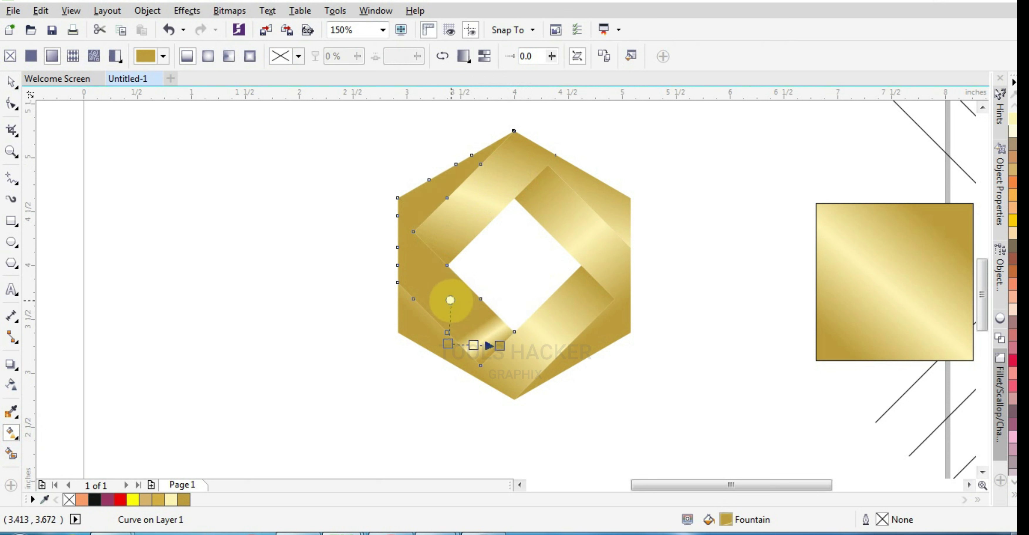
{"action": "mouse_move", "coordinate": [448, 343]}
{"action": "left_mouse_down"}
{"action": "mouse_move", "coordinate": [399, 268]}
{"action": "mouse_move", "coordinate": [413, 231]}
{"action": "mouse_move", "coordinate": [397, 246]}
{"action": "left_mouse_up"}
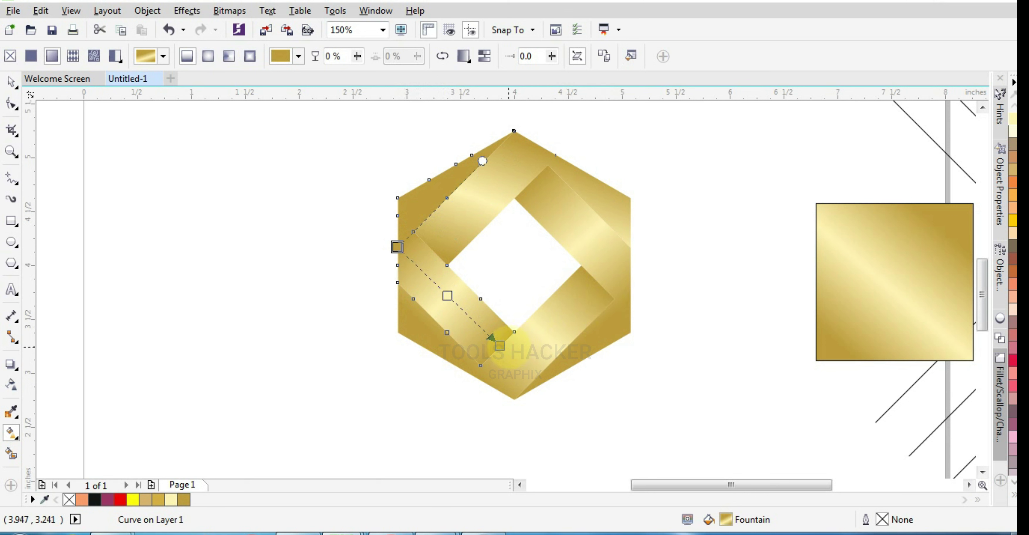
{"action": "left_click_drag", "start_coordinate": [397, 246], "coordinate": [387, 232]}
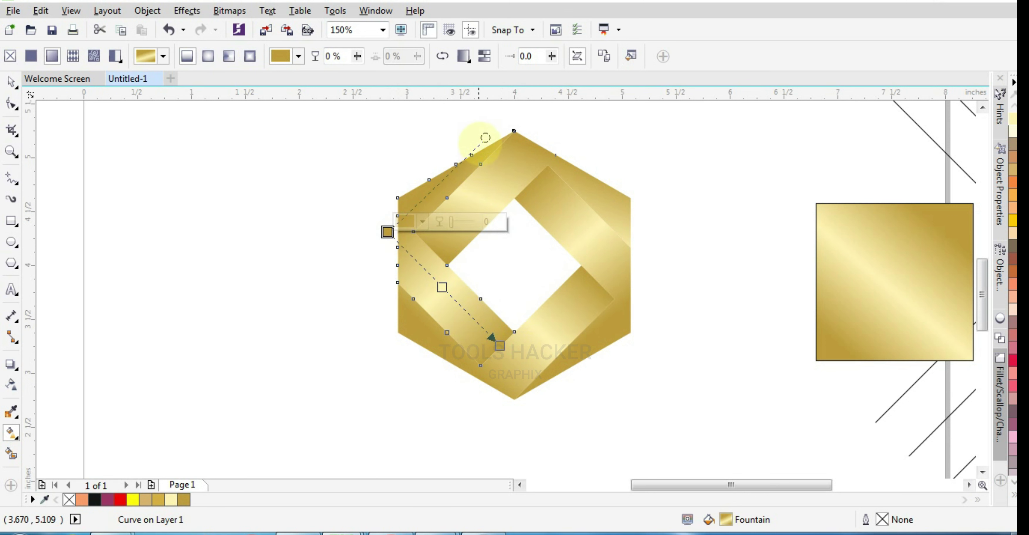
{"action": "left_click_drag", "start_coordinate": [485, 138], "coordinate": [465, 132]}
{"action": "left_click", "coordinate": [372, 324]}
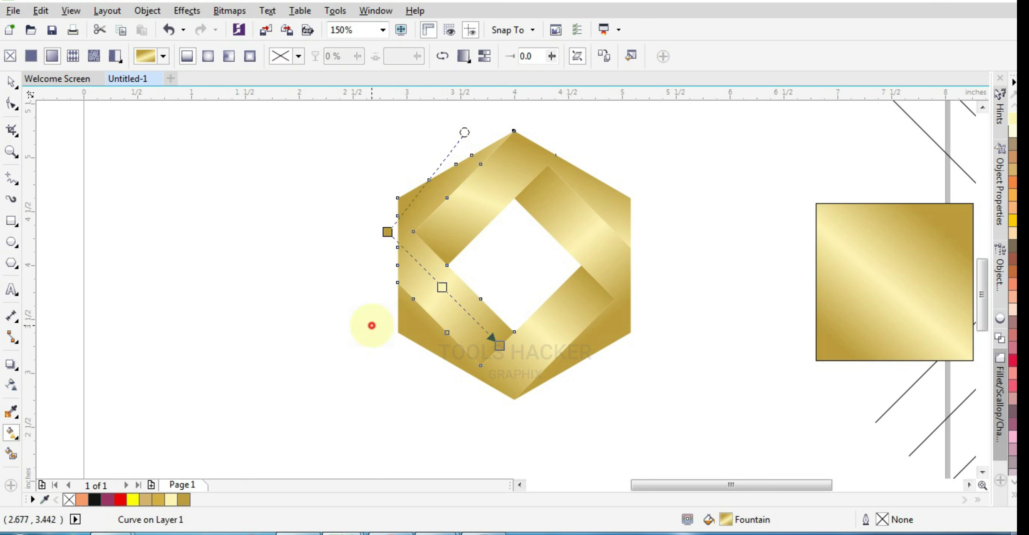
- Refine the bottom band's fountain fill by moving its start node up the hexagon's lower-left edge and its skew handle outside the hexagon's left side
{"action": "left_click", "coordinate": [427, 347]}
{"action": "left_click", "coordinate": [479, 363]}
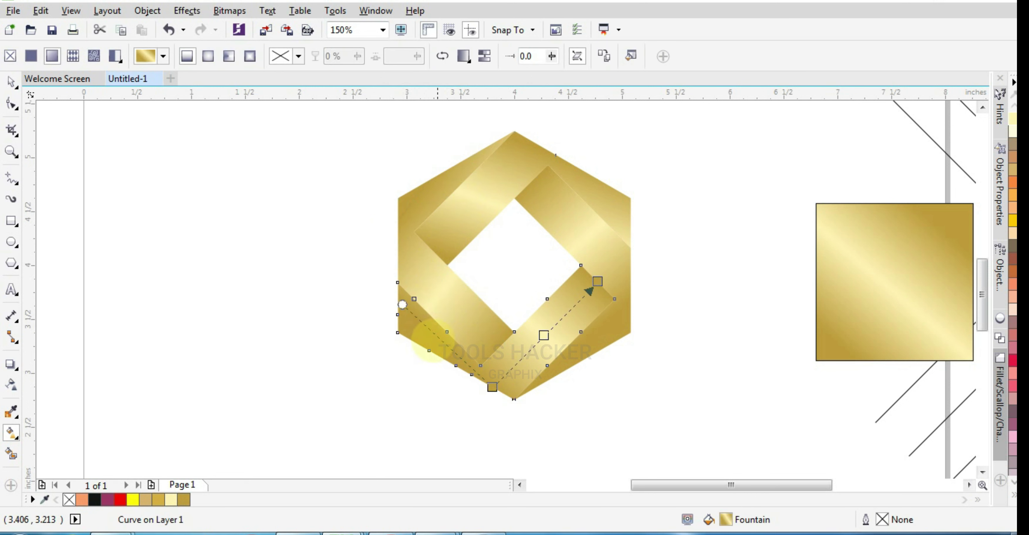
{"action": "left_click_drag", "start_coordinate": [492, 386], "coordinate": [472, 374]}
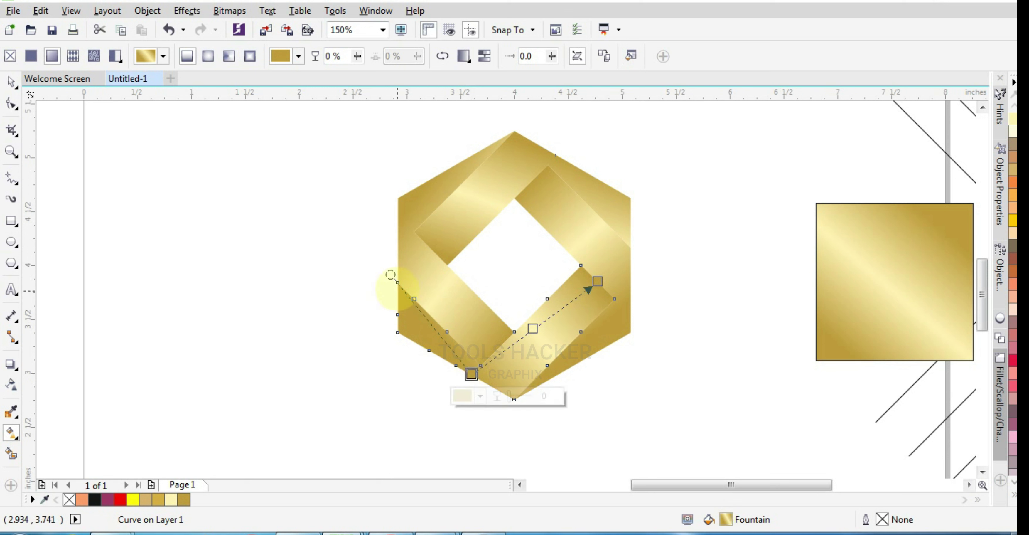
{"action": "left_click_drag", "start_coordinate": [392, 274], "coordinate": [377, 284]}
{"action": "mouse_move", "coordinate": [471, 374]}
{"action": "left_mouse_down"}
{"action": "mouse_move", "coordinate": [462, 379]}
{"action": "mouse_move", "coordinate": [463, 369]}
{"action": "left_mouse_up"}
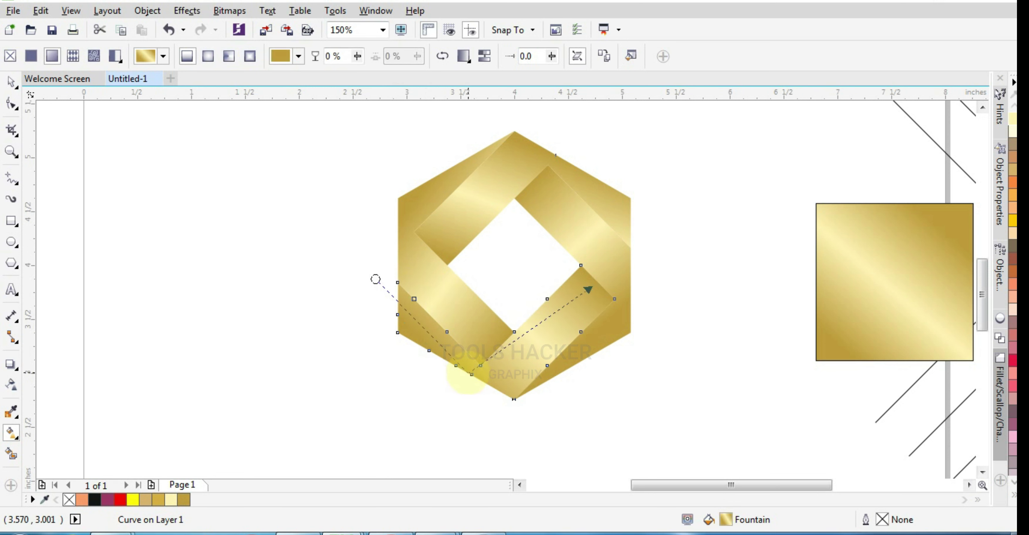
{"action": "left_click_drag", "start_coordinate": [376, 279], "coordinate": [356, 305]}
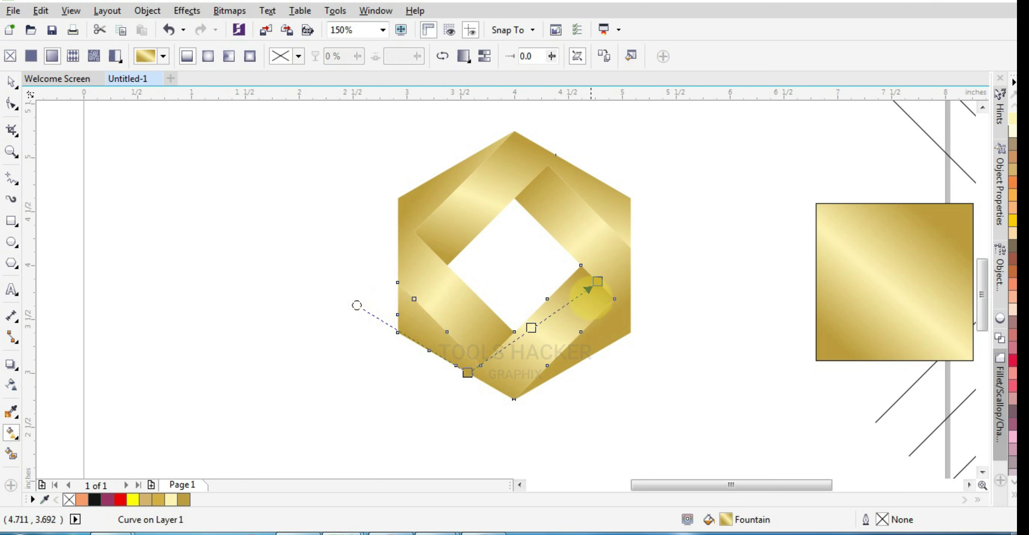
- Move the start node of the left band's fountain fill inward onto the hexagon's left edge
{"action": "left_click", "coordinate": [459, 298]}
{"action": "left_click", "coordinate": [532, 328]}
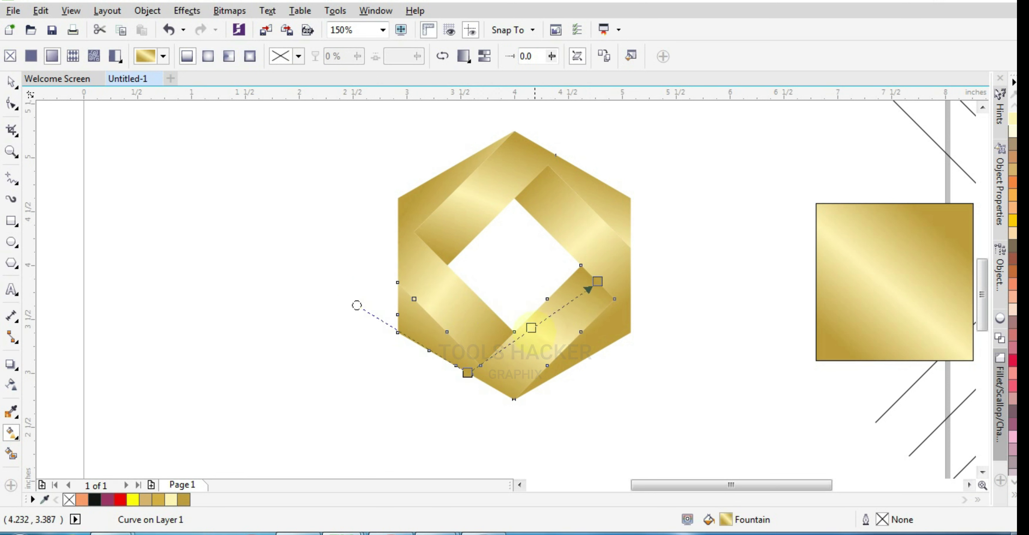
{"action": "left_click", "coordinate": [491, 325]}
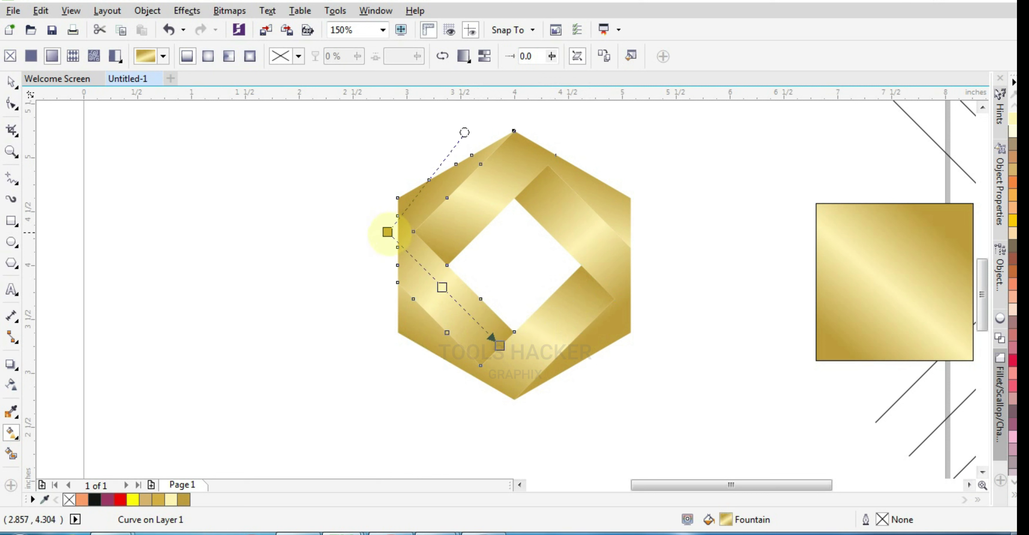
{"action": "left_click", "coordinate": [528, 333]}
{"action": "left_click", "coordinate": [488, 332]}
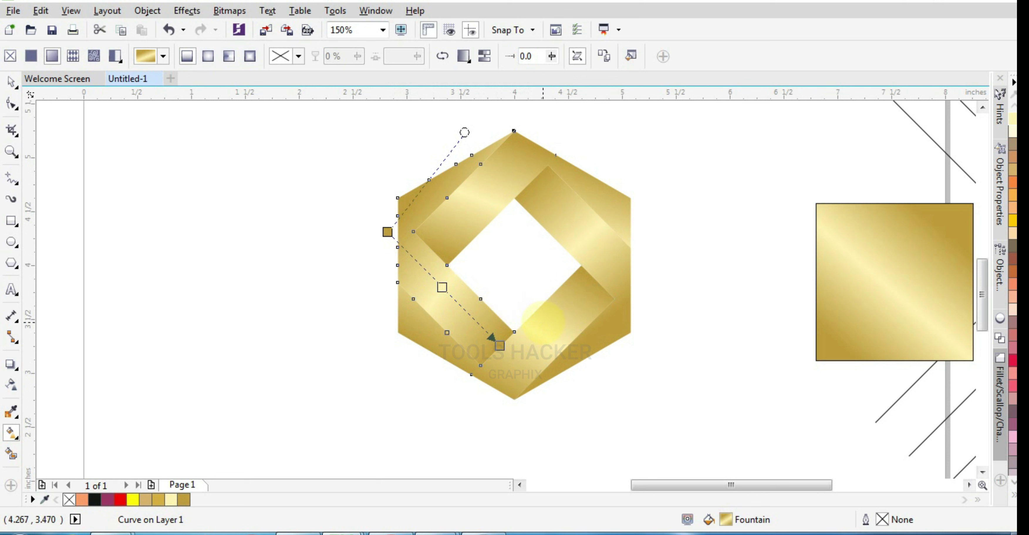
{"action": "left_click", "coordinate": [543, 324]}
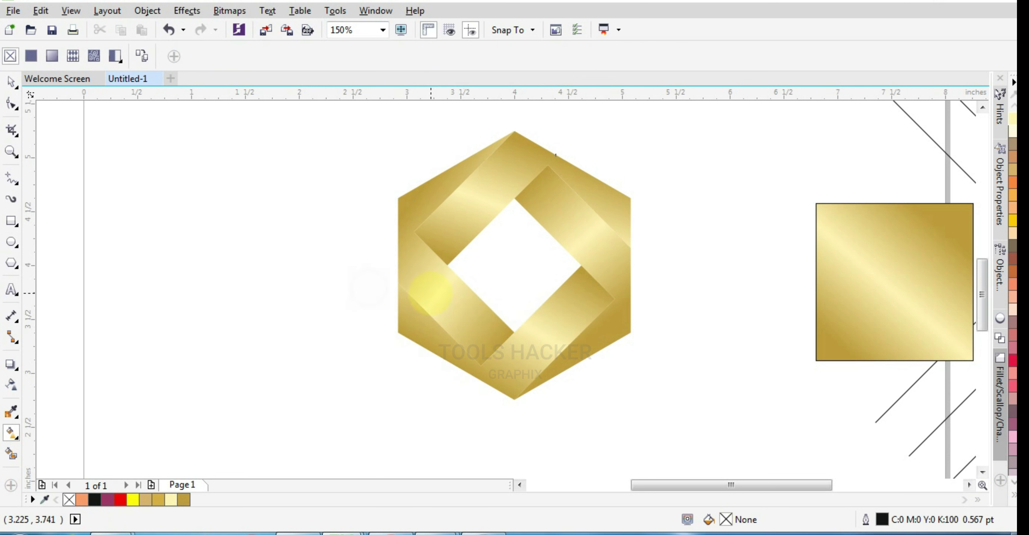
{"action": "left_click", "coordinate": [451, 298]}
{"action": "mouse_move", "coordinate": [387, 232]}
{"action": "left_mouse_down"}
{"action": "mouse_move", "coordinate": [414, 230]}
{"action": "mouse_move", "coordinate": [397, 223]}
{"action": "left_mouse_up"}
{"action": "left_click", "coordinate": [582, 279]}
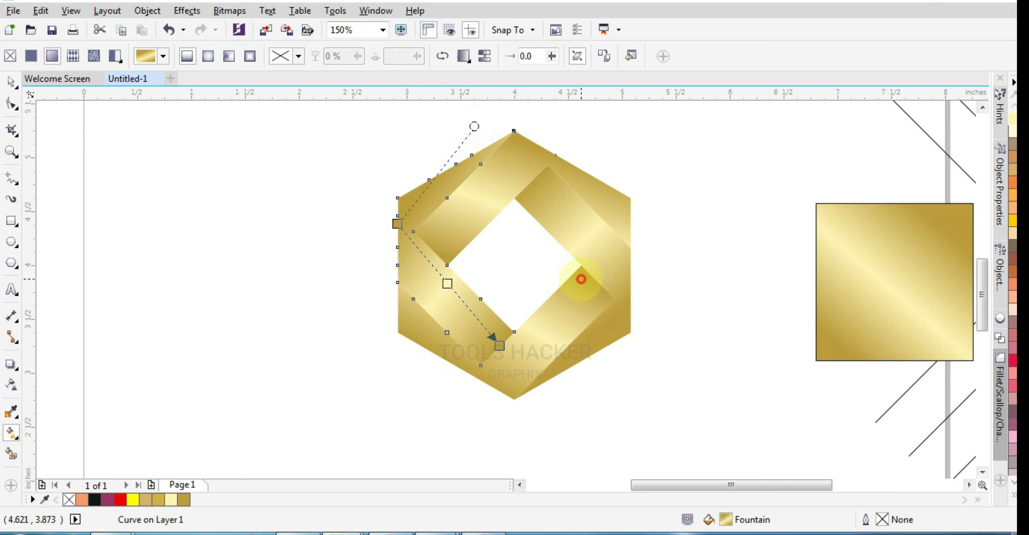
- Delete the gold sample square and the crossed construction lines beside the page
{"action": "scroll", "coordinate": [482, 234], "scroll_direction": "down", "scroll_amount": 1}
{"action": "left_click", "coordinate": [11, 81]}
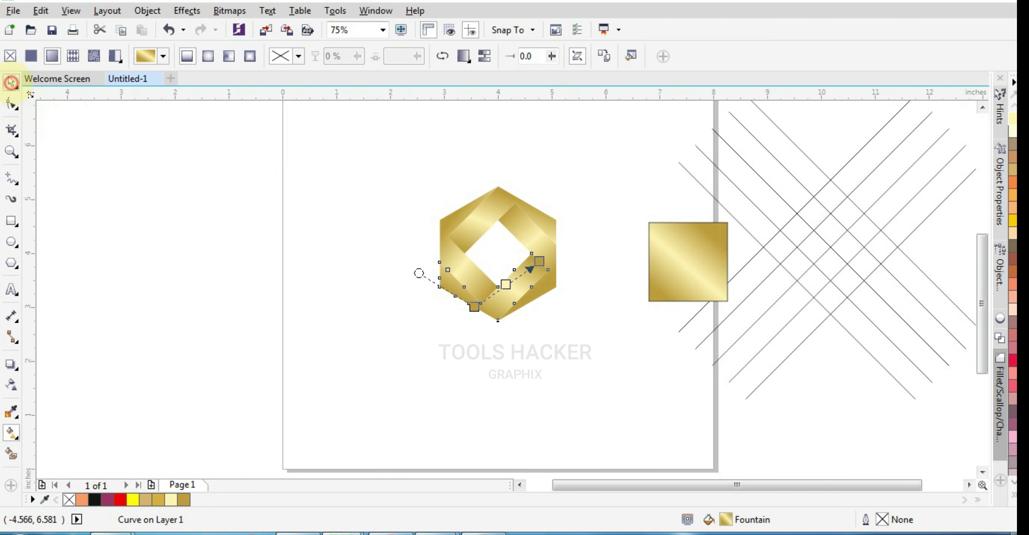
{"action": "left_click", "coordinate": [615, 287]}
{"action": "scroll", "coordinate": [620, 333], "scroll_direction": "down", "scroll_amount": 1}
{"action": "scroll", "coordinate": [627, 279], "scroll_direction": "up", "scroll_amount": 1}
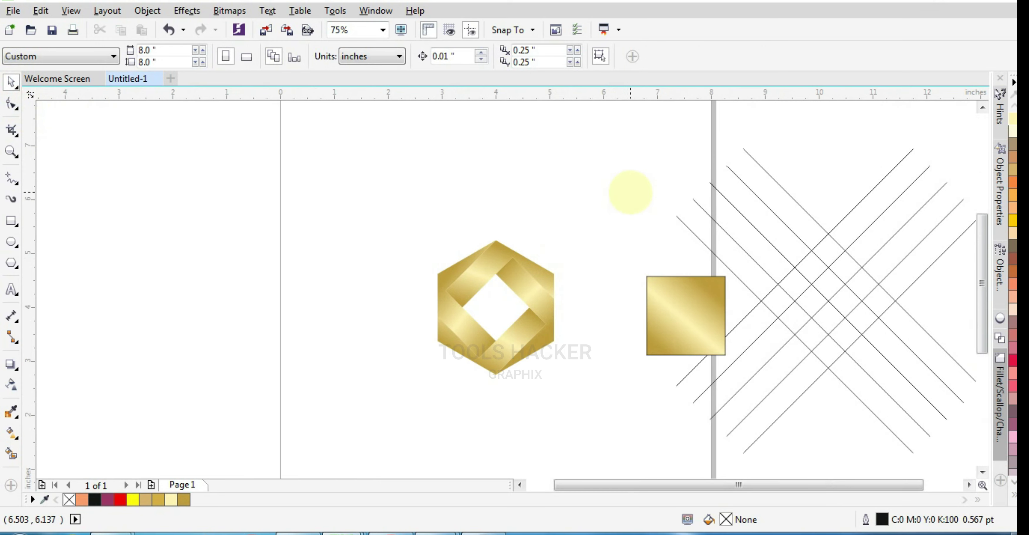
{"action": "scroll", "coordinate": [634, 188], "scroll_direction": "down", "scroll_amount": 1}
{"action": "left_click_drag", "start_coordinate": [621, 155], "coordinate": [846, 381]}
{"action": "key", "text": "Delete"}
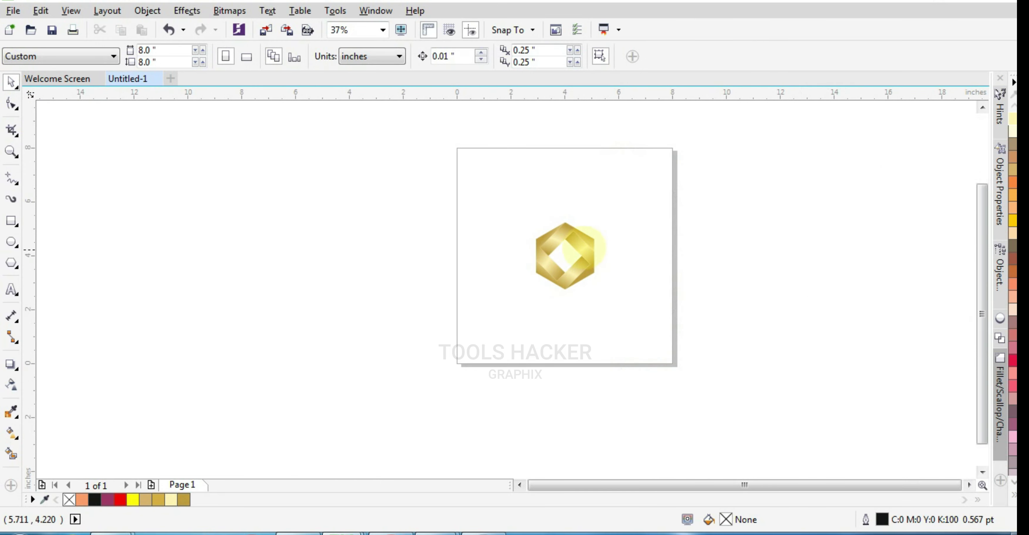
- Select the whole hexagon logo and enlarge it about its centre to about 4.5 by 5.2 inches
{"action": "scroll", "coordinate": [578, 248], "scroll_direction": "up", "scroll_amount": 1}
{"action": "left_click_drag", "start_coordinate": [620, 197], "coordinate": [436, 363]}
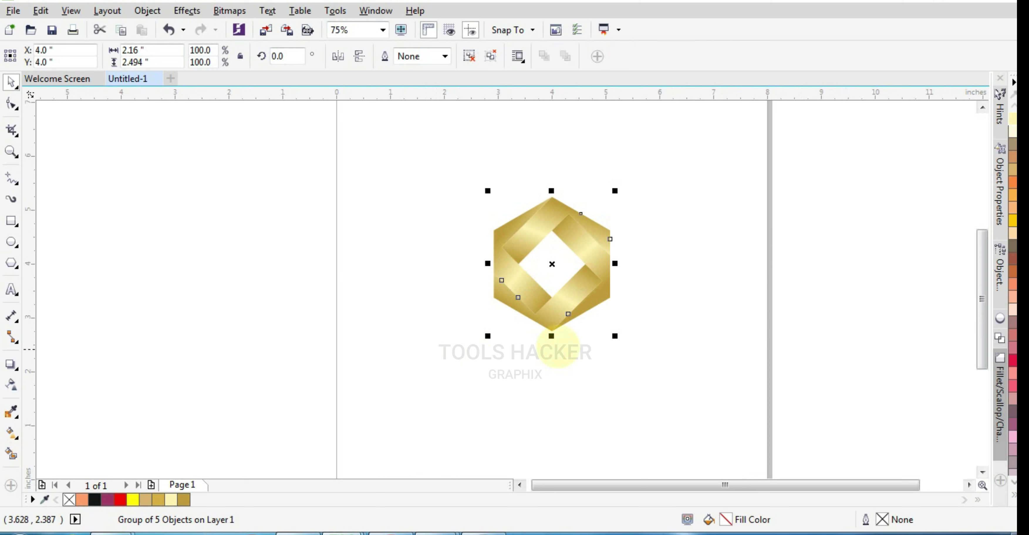
{"action": "left_click_drag", "start_coordinate": [615, 336], "coordinate": [681, 411]}
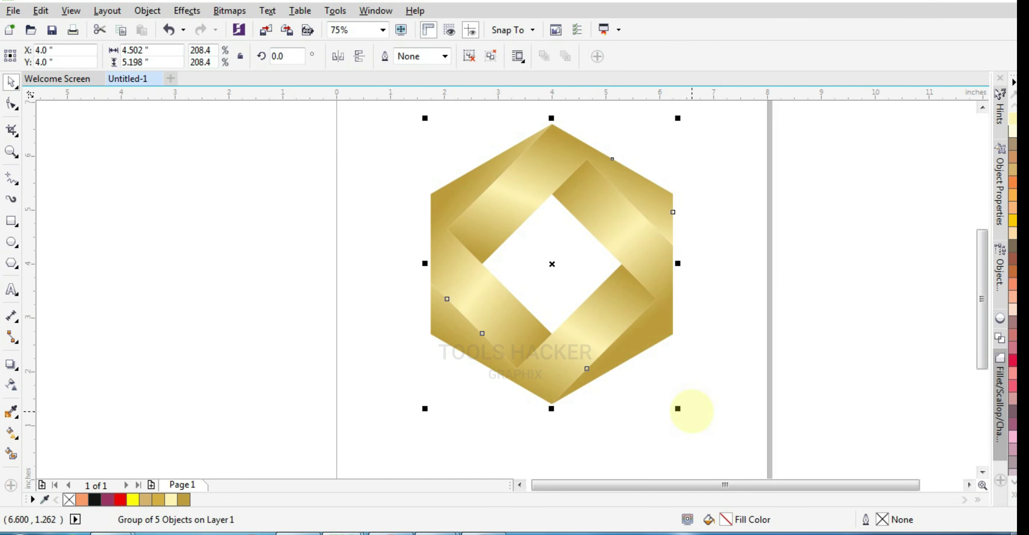
{"action": "left_click", "coordinate": [782, 333]}
- Add a page-sized 8 by 8 inch rectangle behind the logo and fill it with black (C100 M100 Y100 K100)
{"action": "double_click", "coordinate": [11, 220]}
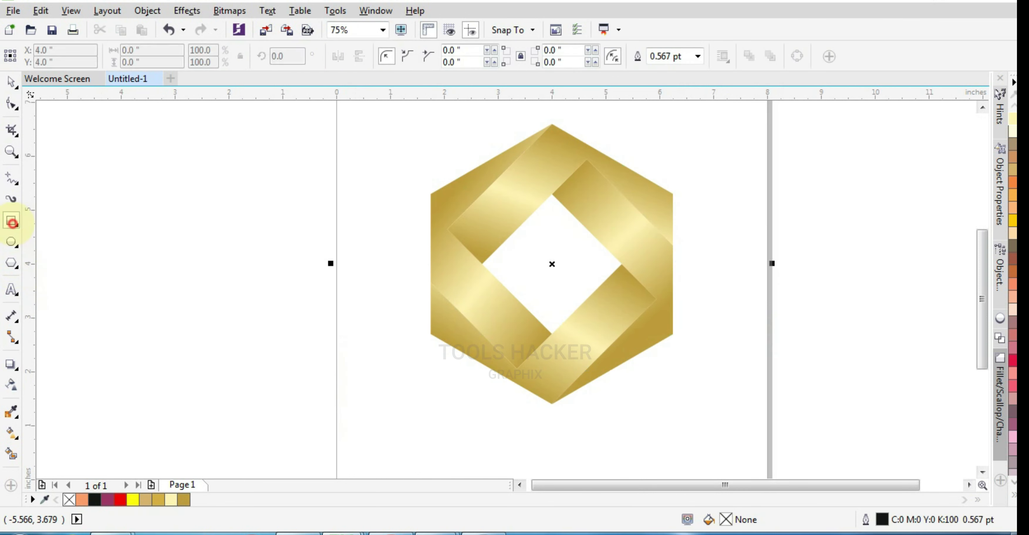
{"action": "left_click", "coordinate": [1014, 495]}
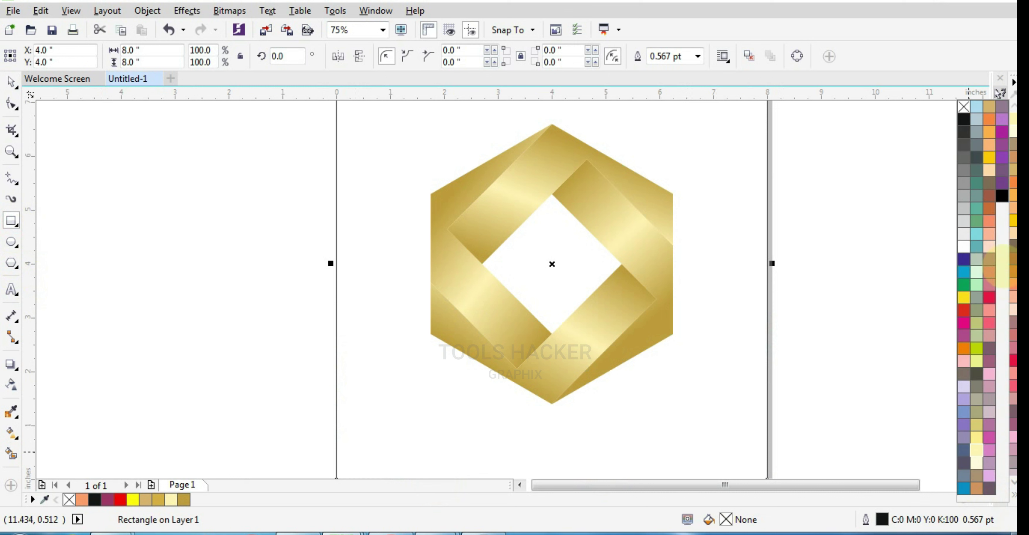
{"action": "left_click", "coordinate": [1001, 196]}
{"action": "left_click", "coordinate": [11, 82]}
{"action": "left_click", "coordinate": [97, 145]}
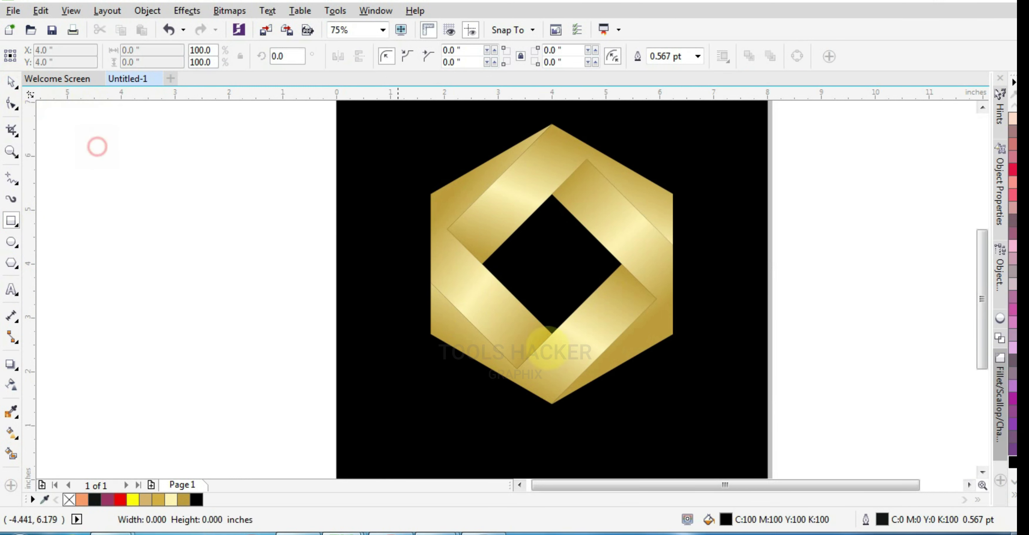
- Deselect everything and preview the gold hexagon logo on its black background in full screen
{"action": "scroll", "coordinate": [621, 379], "scroll_direction": "down", "scroll_amount": 1}
{"action": "scroll", "coordinate": [602, 320], "scroll_direction": "up", "scroll_amount": 1}
{"action": "left_click", "coordinate": [12, 83]}
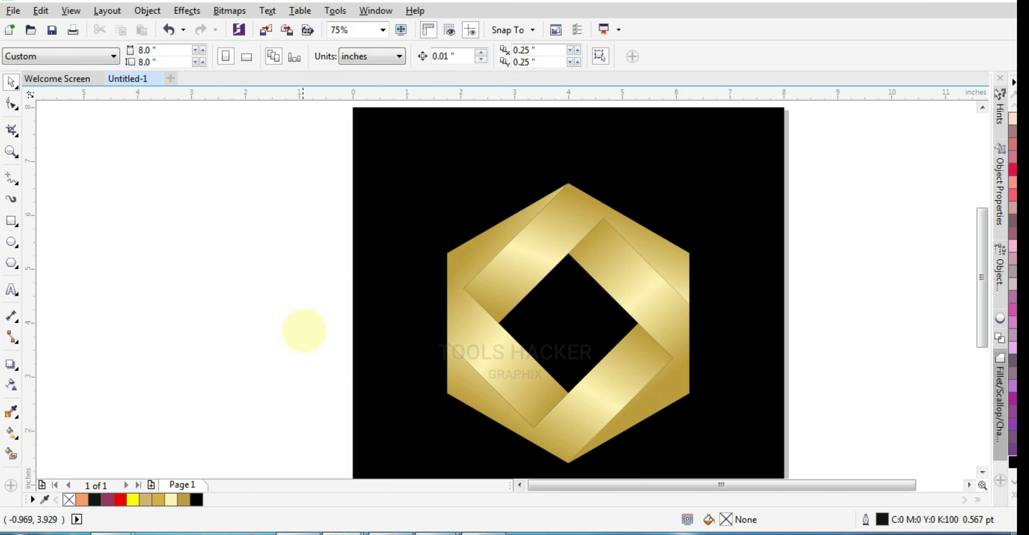
{"action": "key", "text": "F9"}
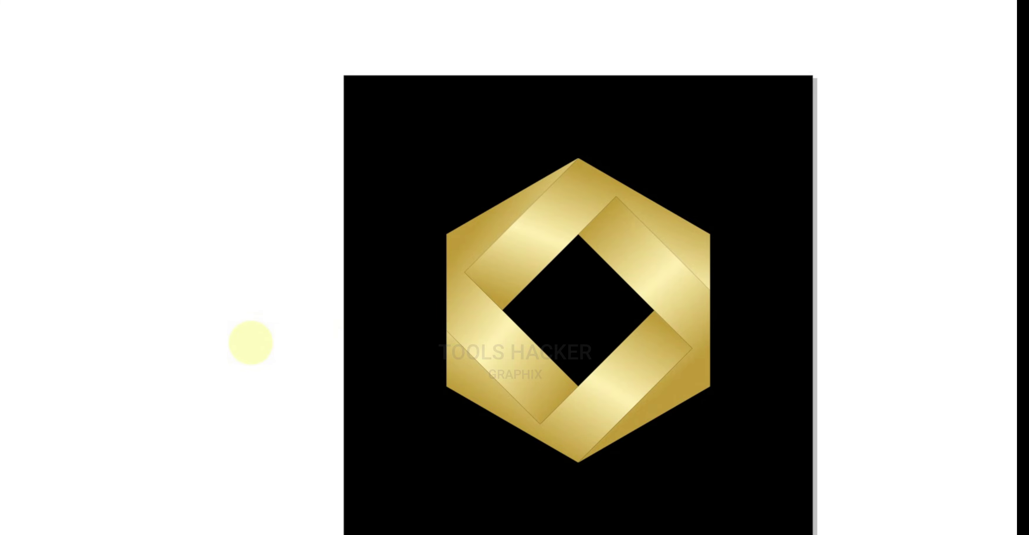